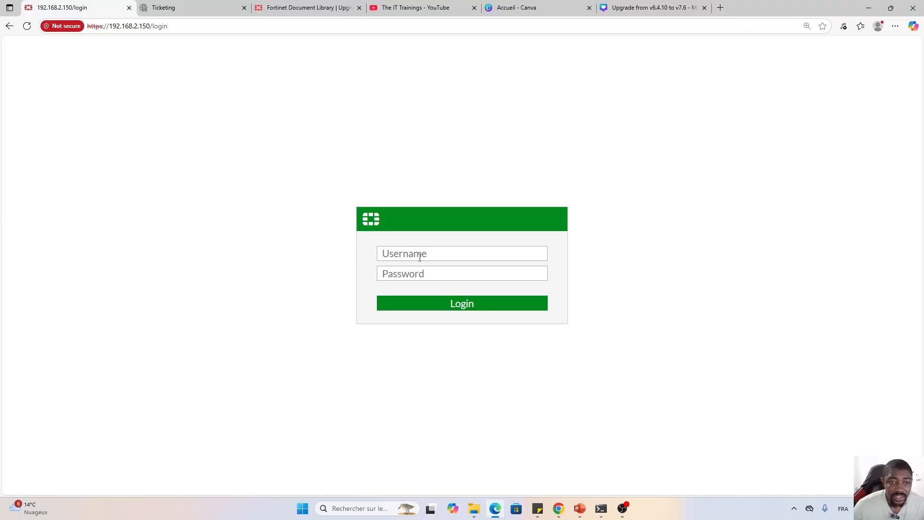
Log in as admin with the account password and postpone the initial setup.
left_click(420, 254)
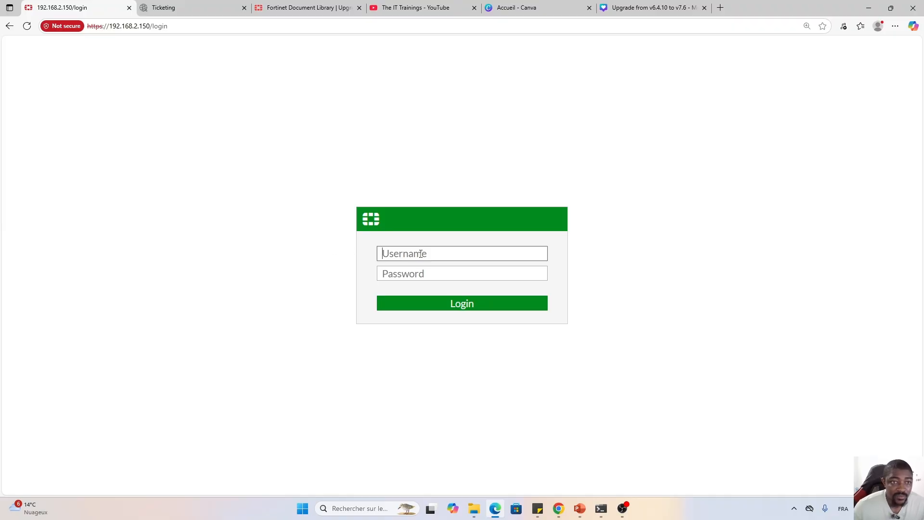
type("admin")
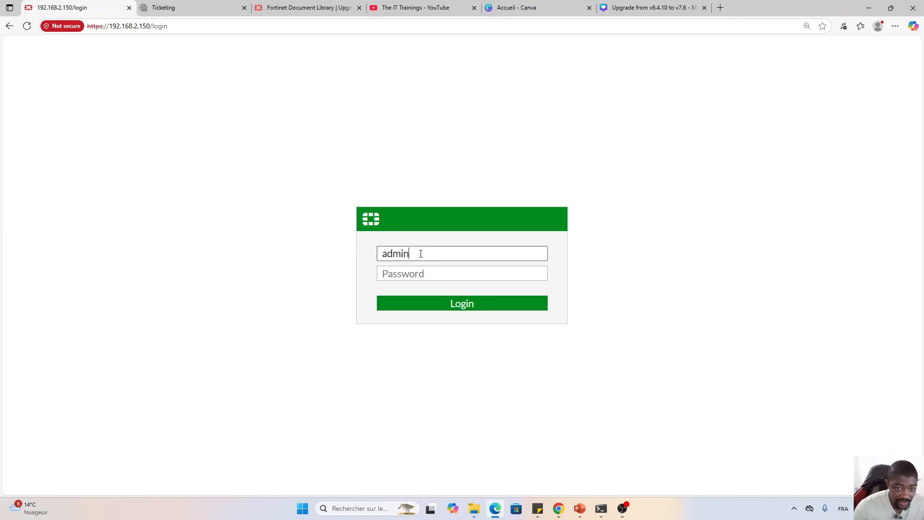
key("Tab")
type("•••••")
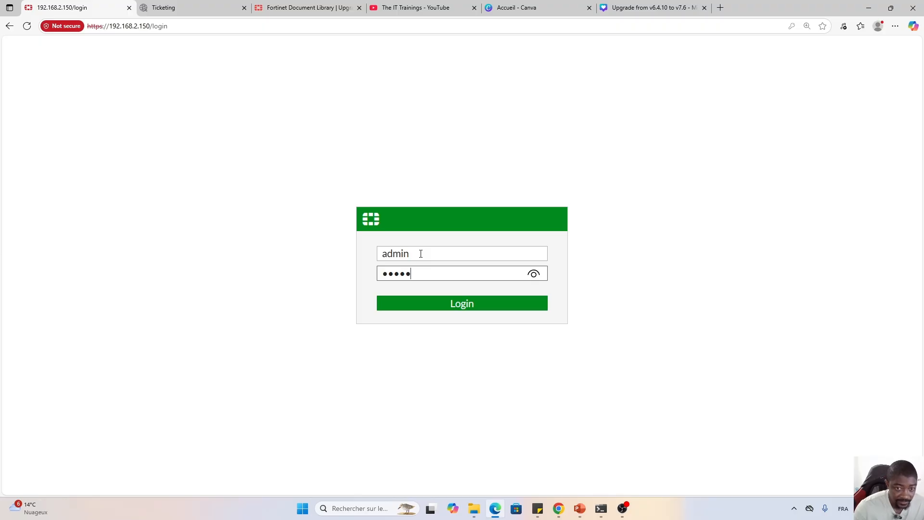
key("Return")
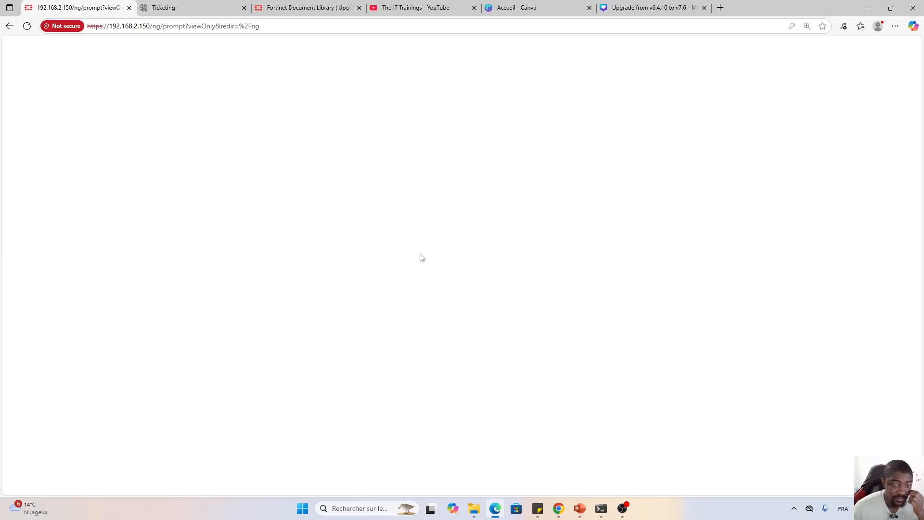
left_click(532, 331)
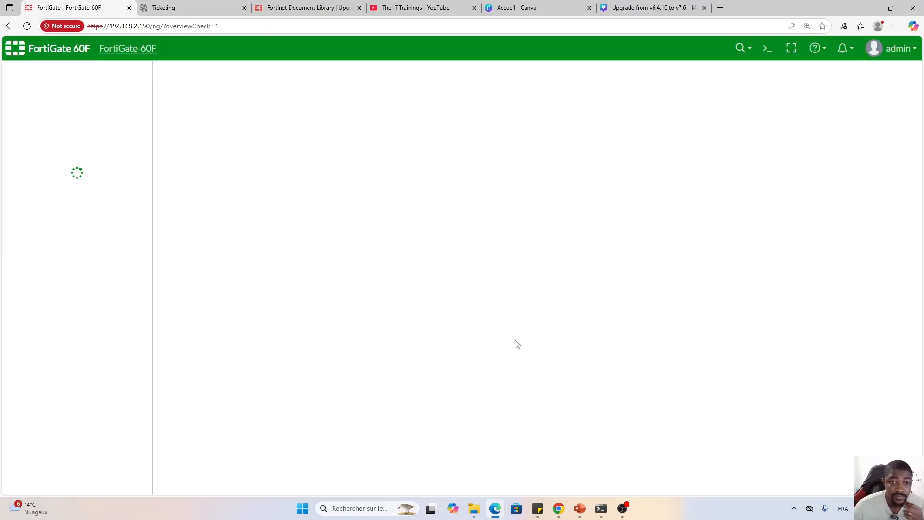
Check System > Firmware showing v6.4.10 installed, then go to the Upgrade Path Tool.
left_click(72, 355)
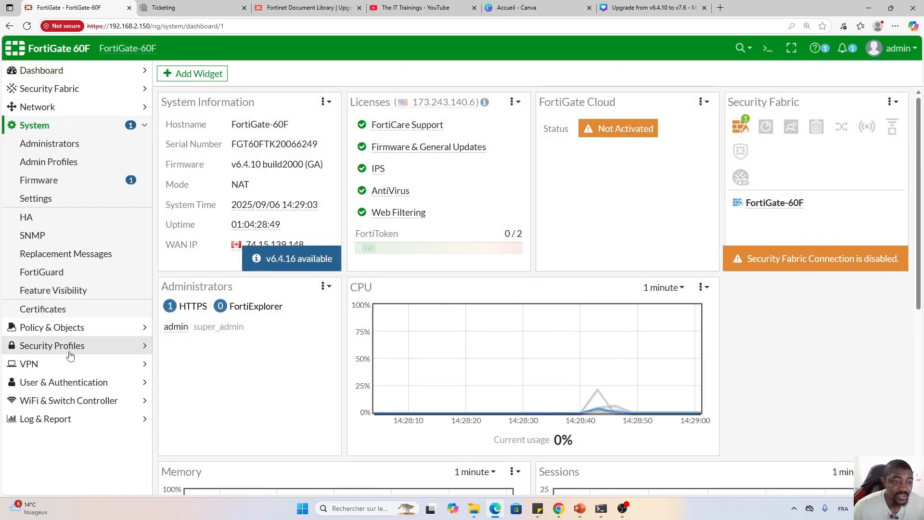
left_click(33, 187)
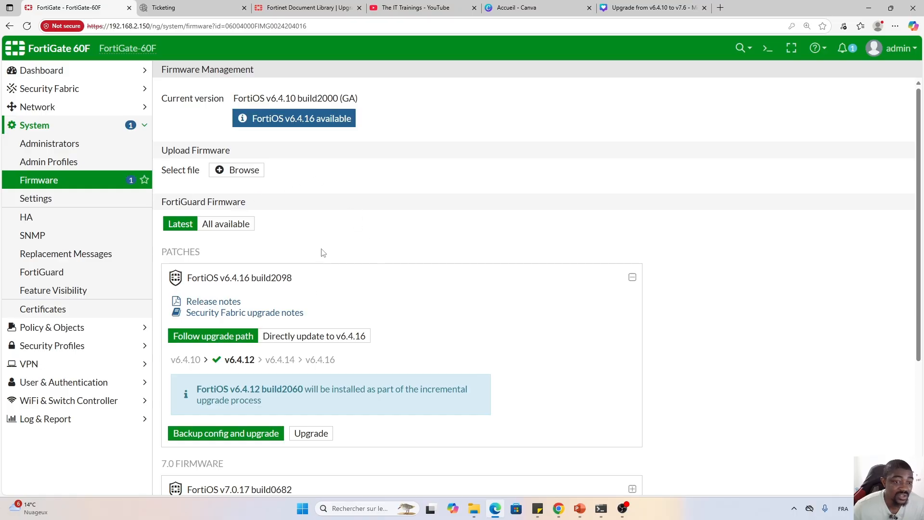
scroll(320, 253, "down", 1)
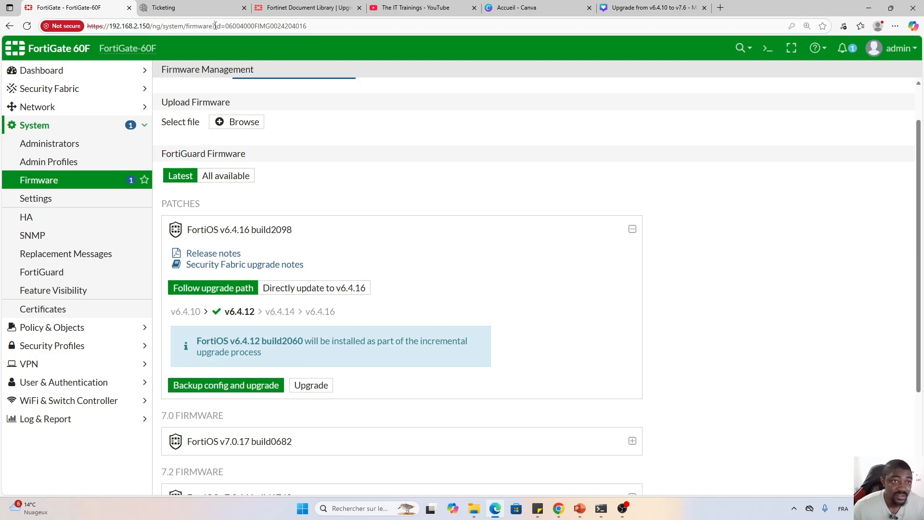
left_click(279, 8)
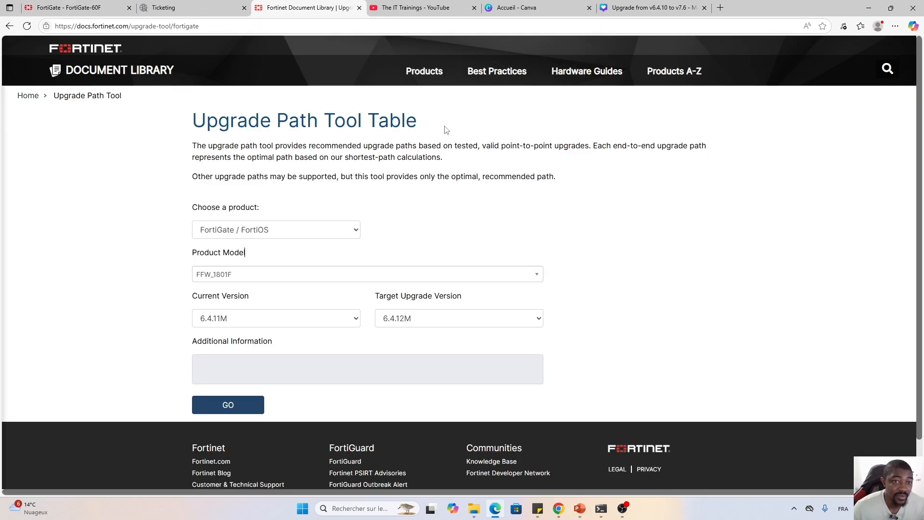
In the Upgrade Path Tool, select product FortiGate-60F and current version 6.4.10M.
left_click(316, 274)
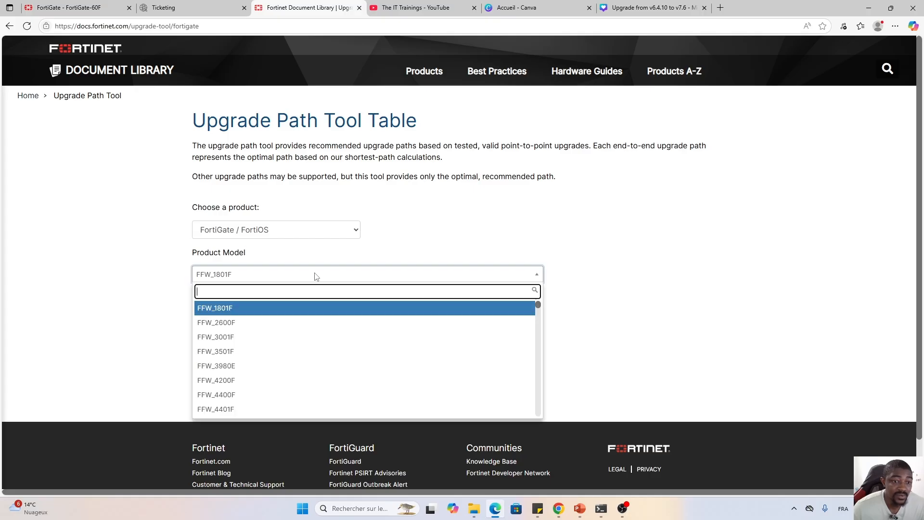
scroll(297, 350, "down", 2)
scroll(297, 350, "down", 3)
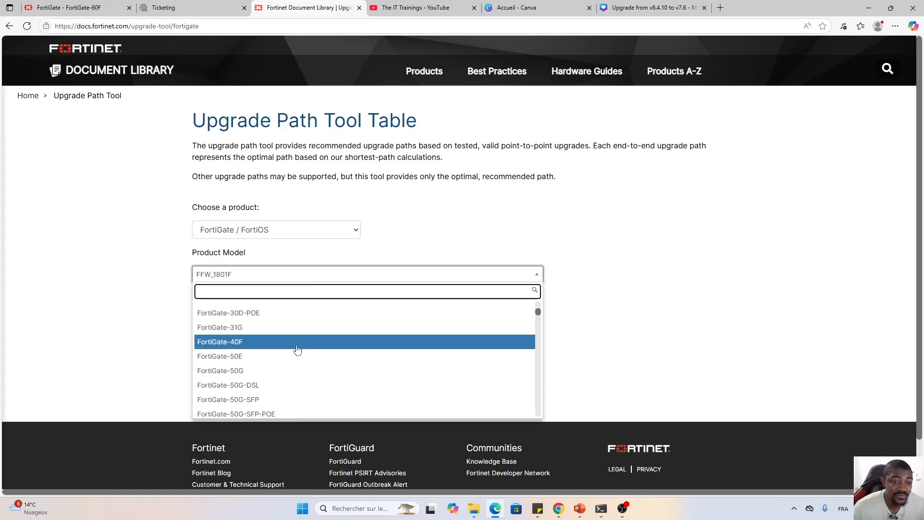
scroll(297, 350, "down", 5)
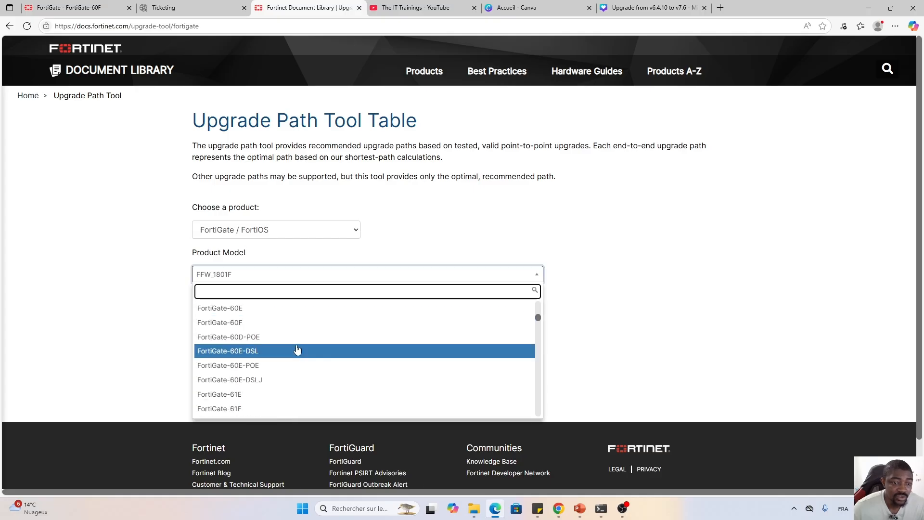
left_click(228, 324)
left_click(335, 323)
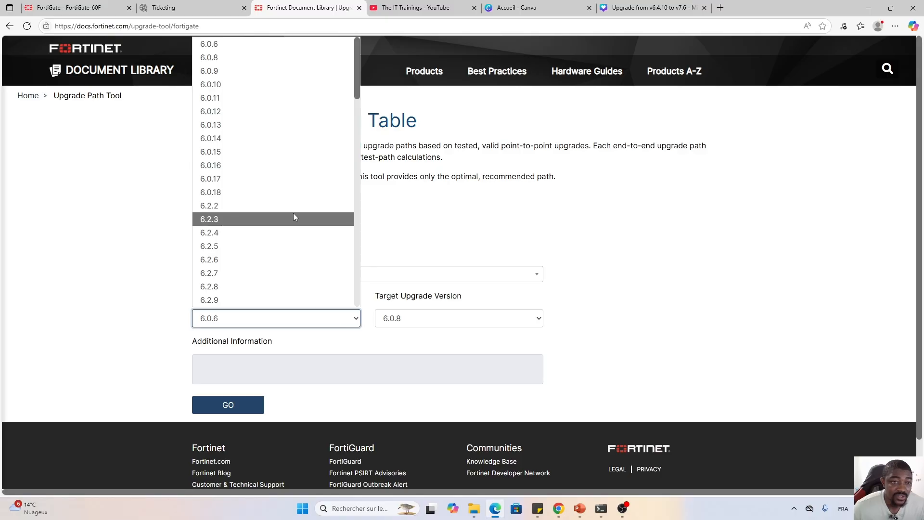
scroll(295, 214, "down", 8)
scroll(295, 222, "down", 4)
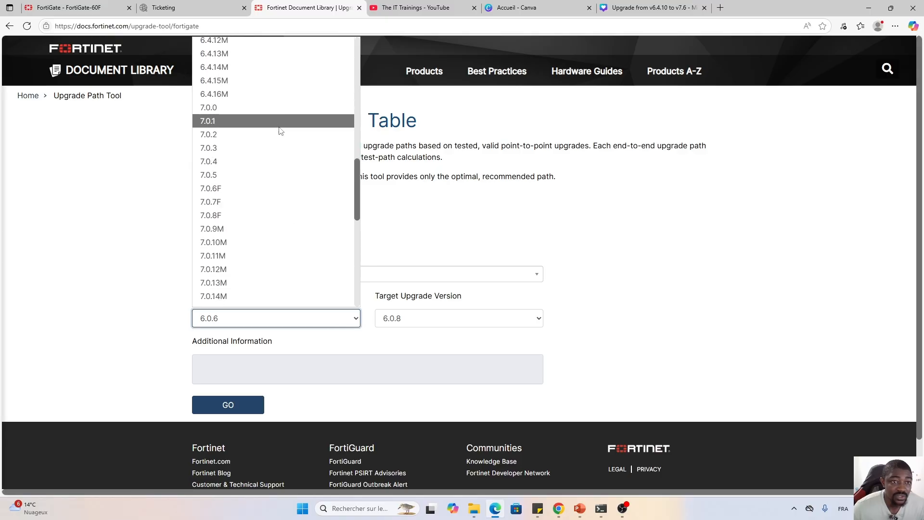
scroll(284, 137, "up", 1)
scroll(290, 146, "up", 3)
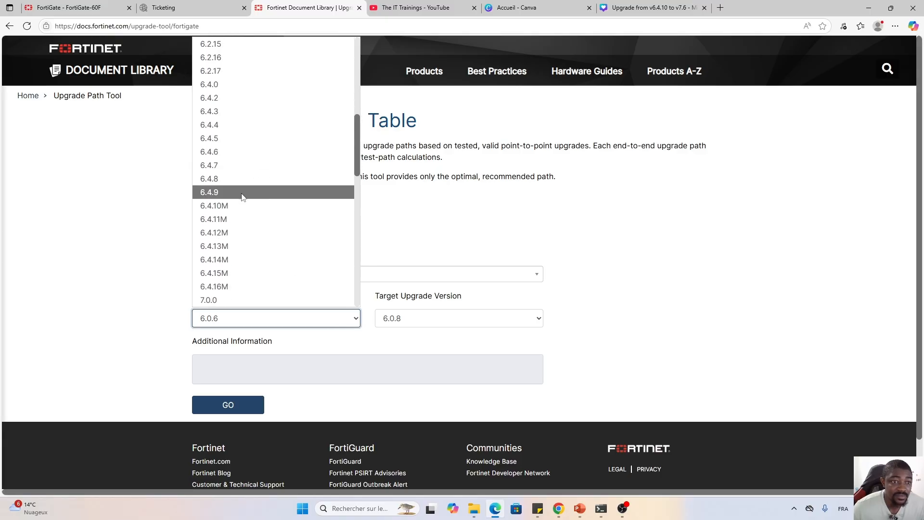
left_click(213, 205)
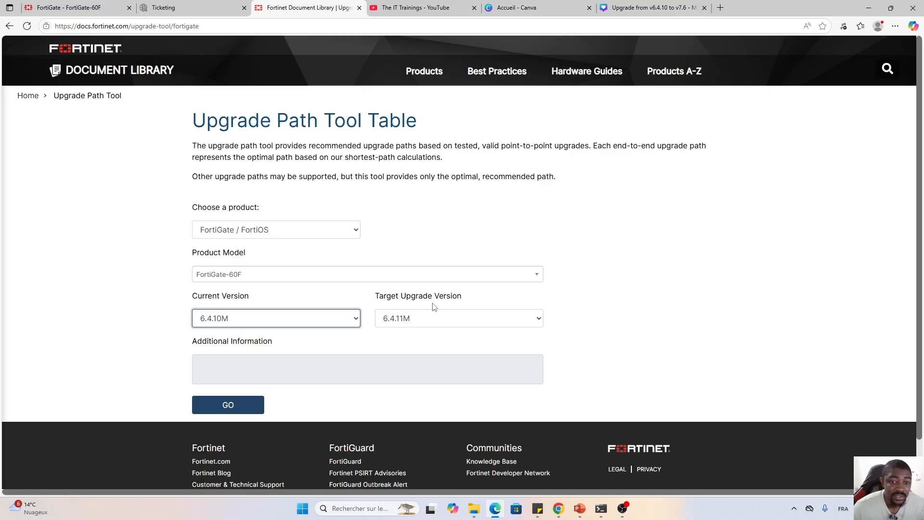
Set target 7.6.4F, generate the recommended path, then go to FortiCloud Firmware Images.
left_click(433, 320)
scroll(458, 252, "down", 5)
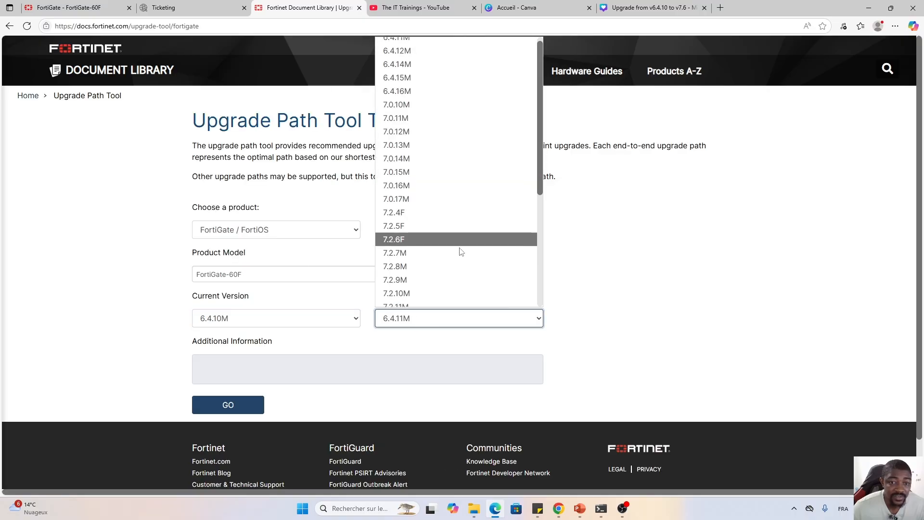
scroll(471, 265, "down", 2)
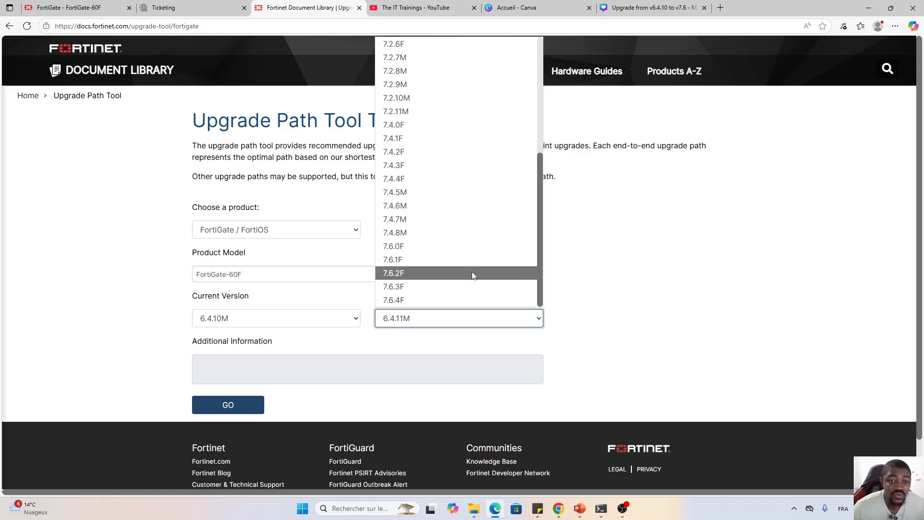
left_click(392, 301)
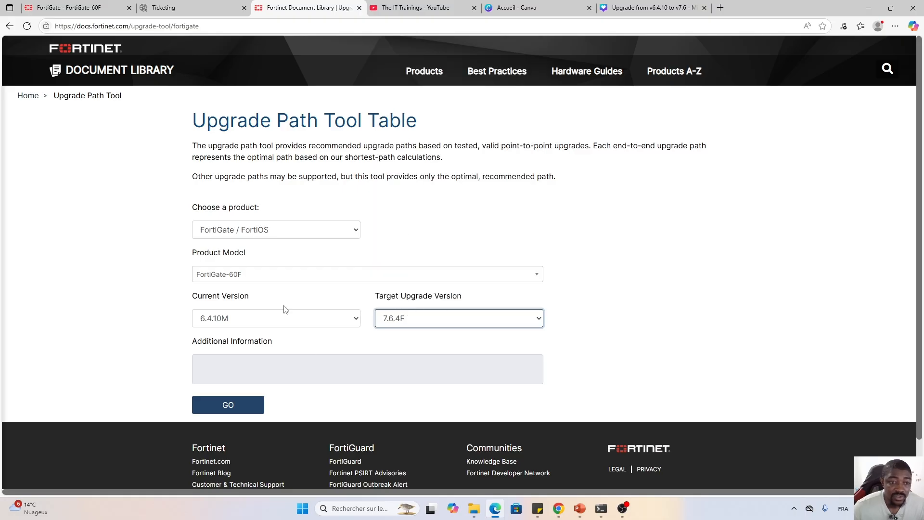
scroll(335, 298, "down", 1)
left_click(229, 357)
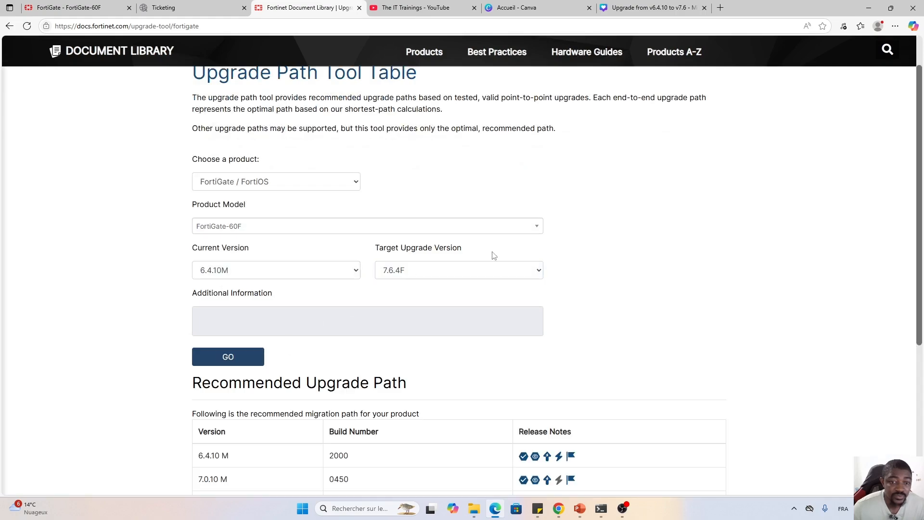
scroll(629, 256, "down", 4)
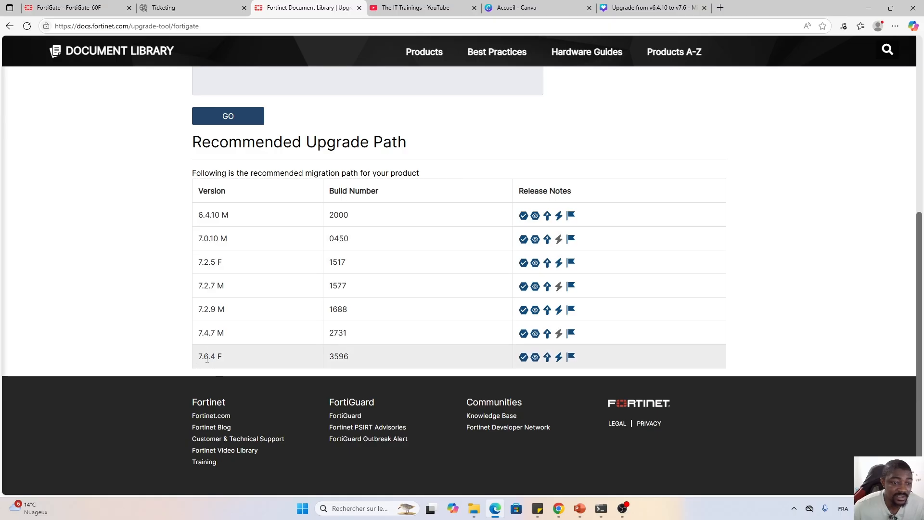
left_click(182, 8)
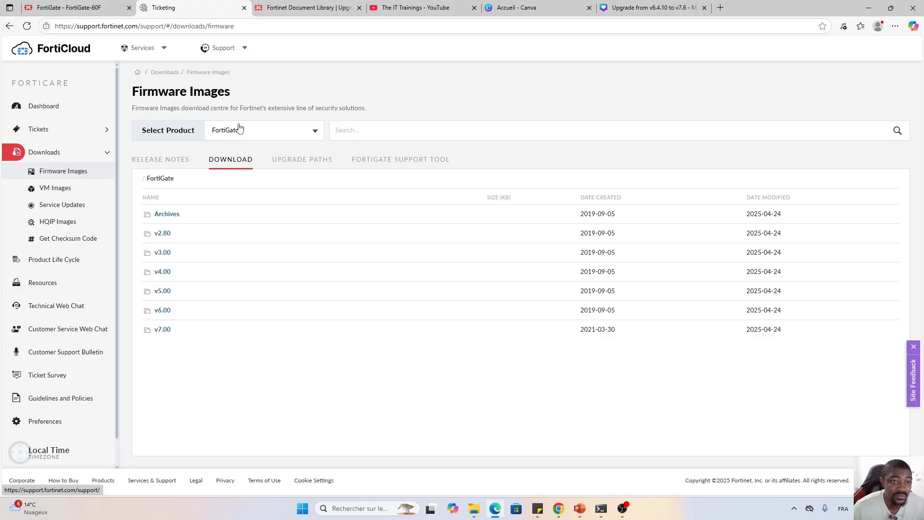
Browse the FortiGate firmware folders v7.00 > 7.0 > 7.0.10 and scroll the image list.
left_click(163, 331)
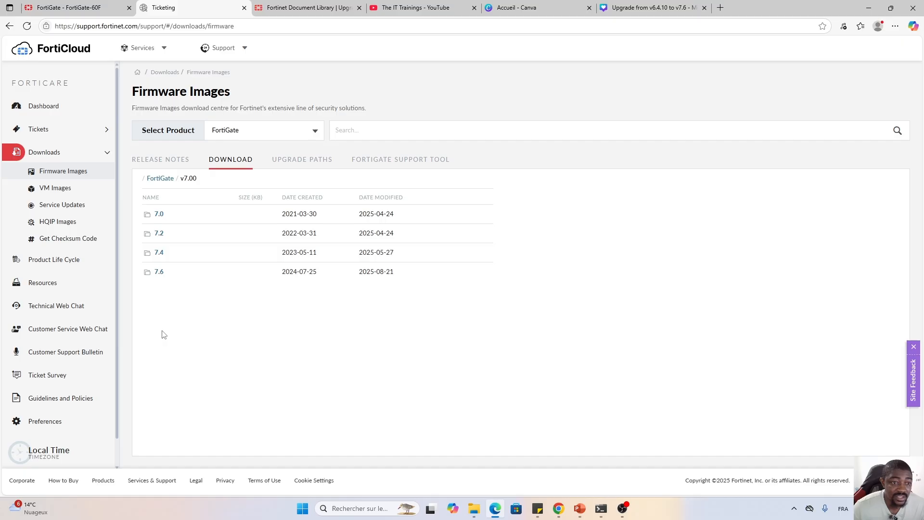
left_click(159, 214)
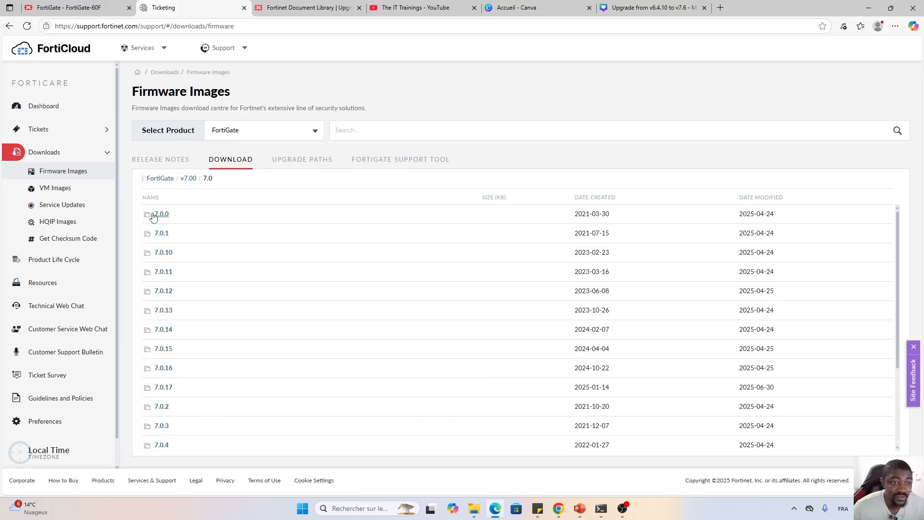
left_click(163, 258)
scroll(224, 283, "down", 4)
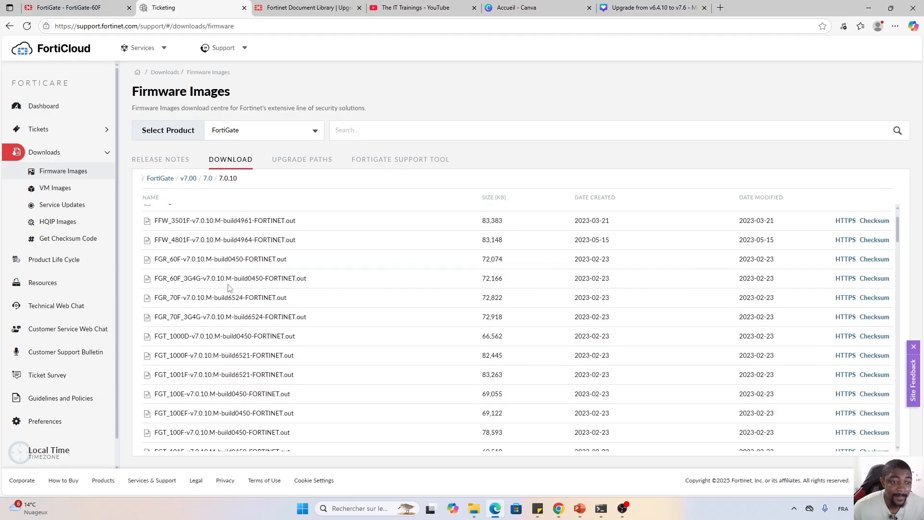
scroll(224, 284, "down", 4)
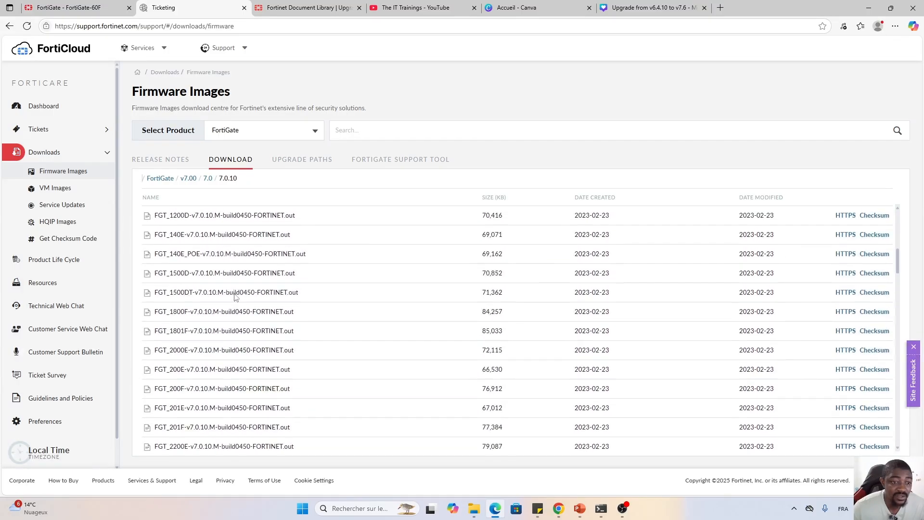
scroll(236, 299, "down", 5)
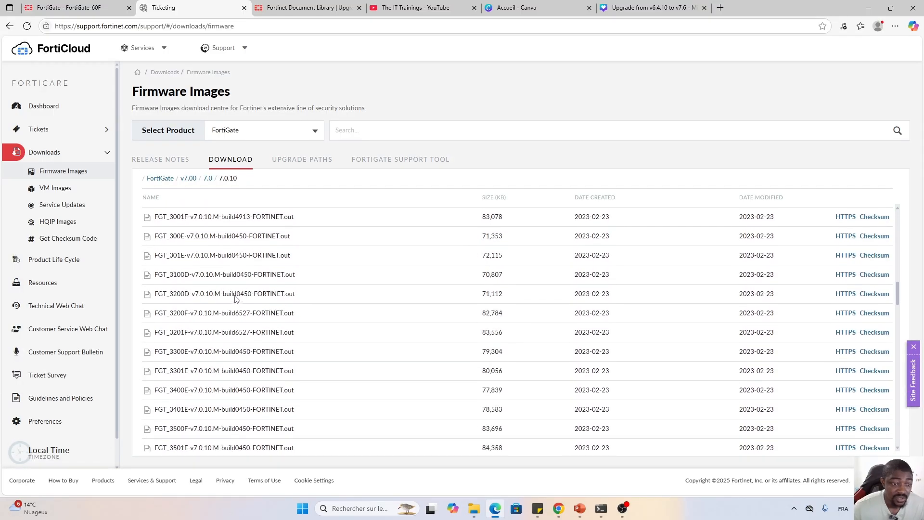
scroll(236, 299, "down", 7)
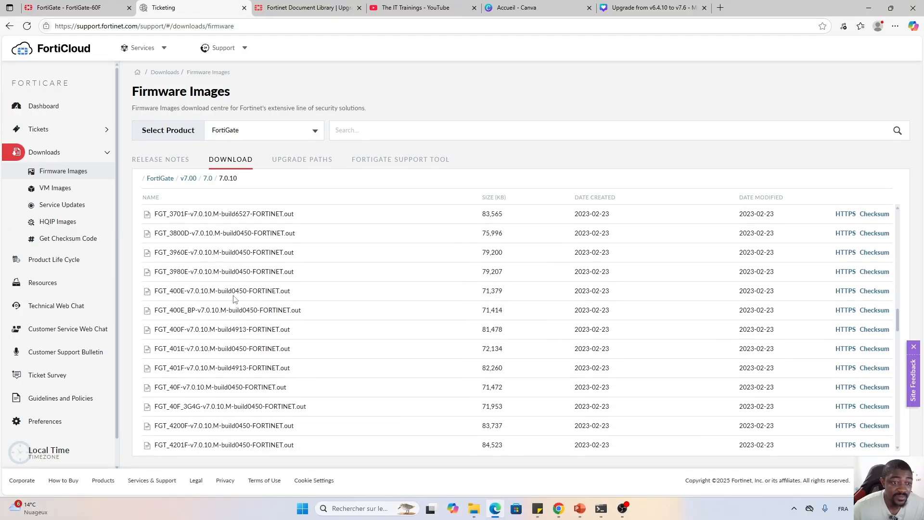
scroll(235, 299, "down", 6)
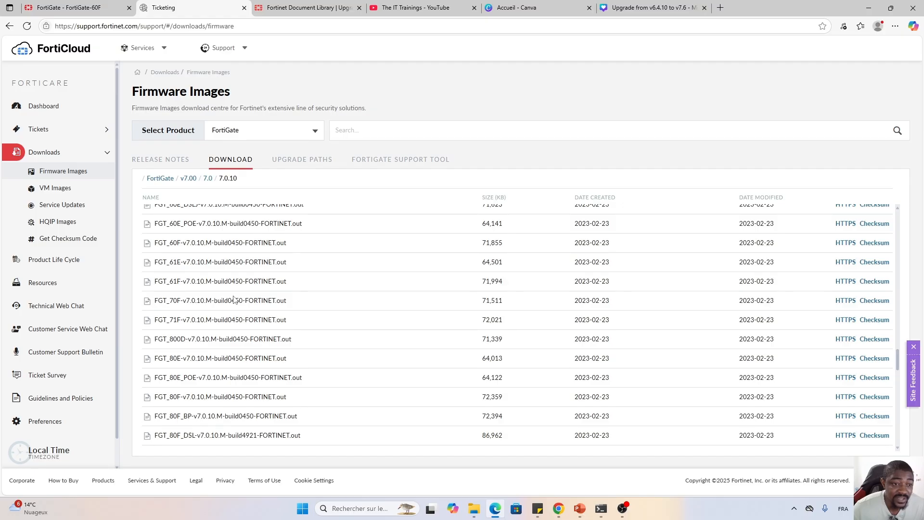
Find FGT_60F-v7.0.10.M-build0450 and confirm it's already in the Téléchargements folder.
left_click_drag(214, 244, 154, 244)
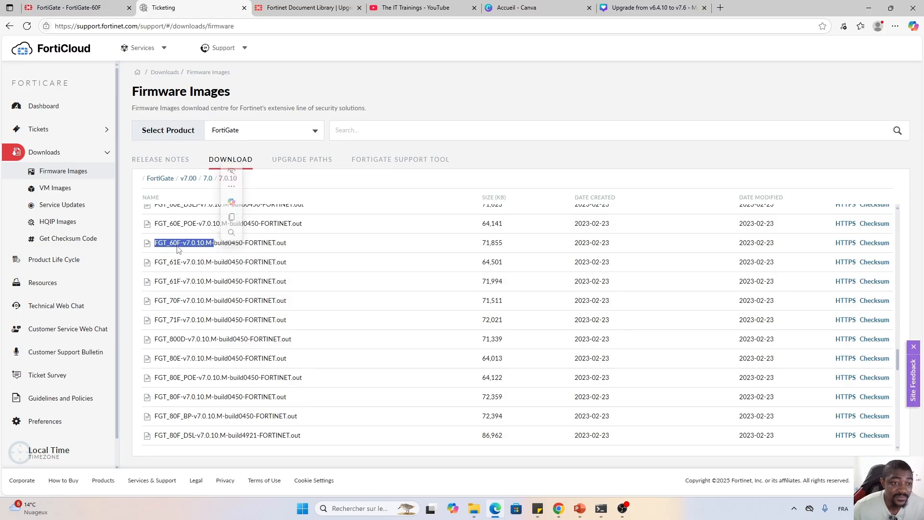
left_click(300, 248)
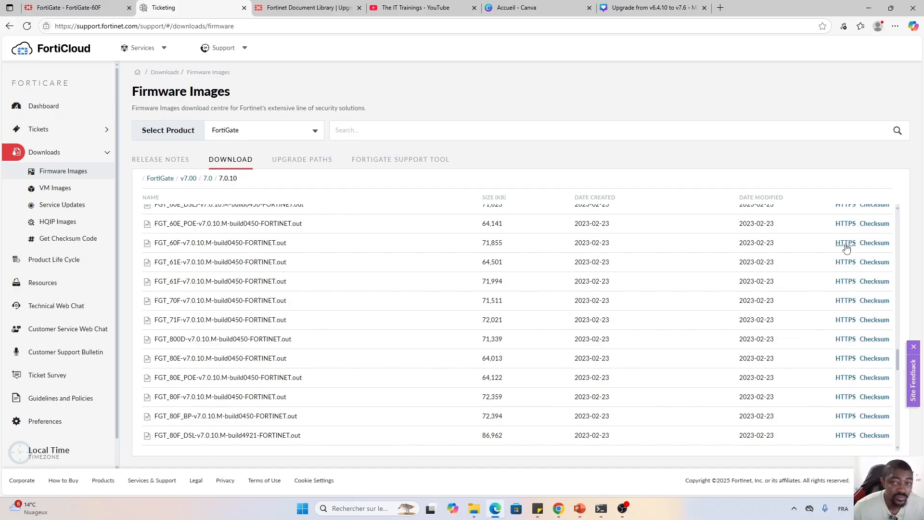
left_click(476, 507)
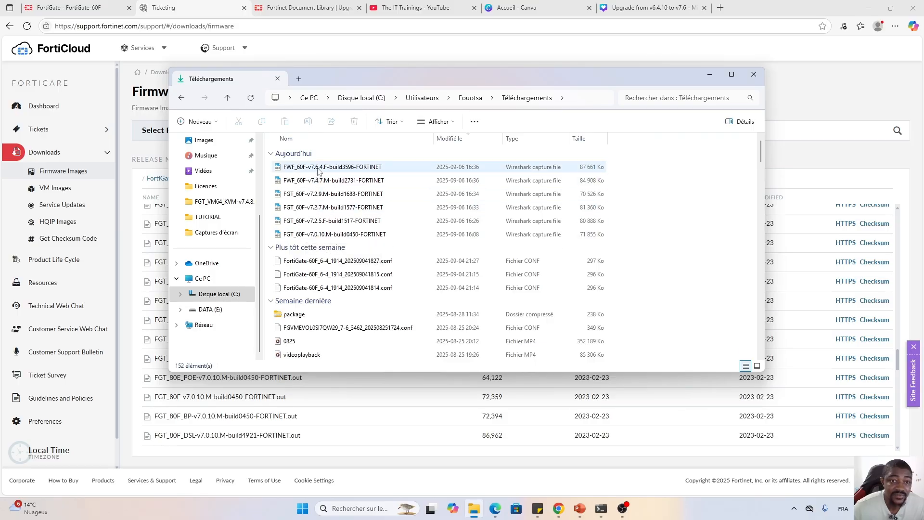
left_click(710, 75)
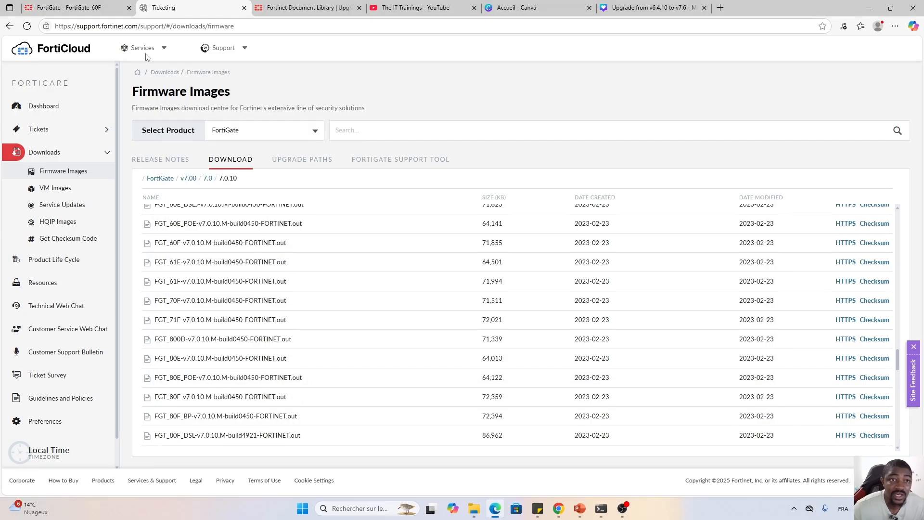
Upload FGT_60F-v7.0.10.M-build0450-FORTINET.out as the firmware image on the FortiGate firmware page.
left_click(75, 10)
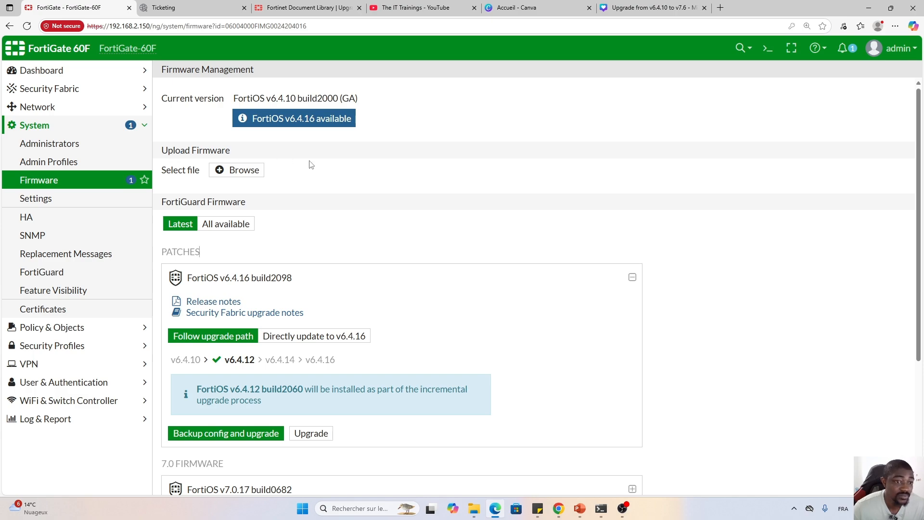
left_click(229, 173)
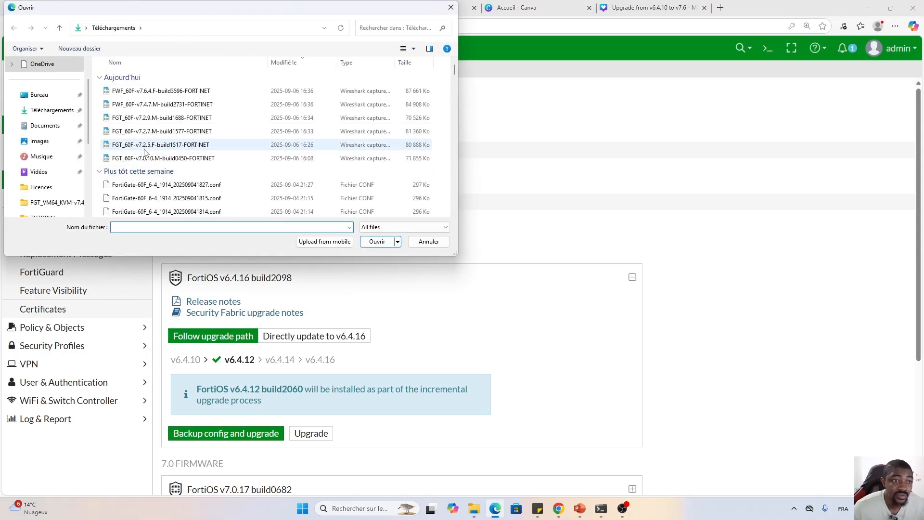
left_click(152, 159)
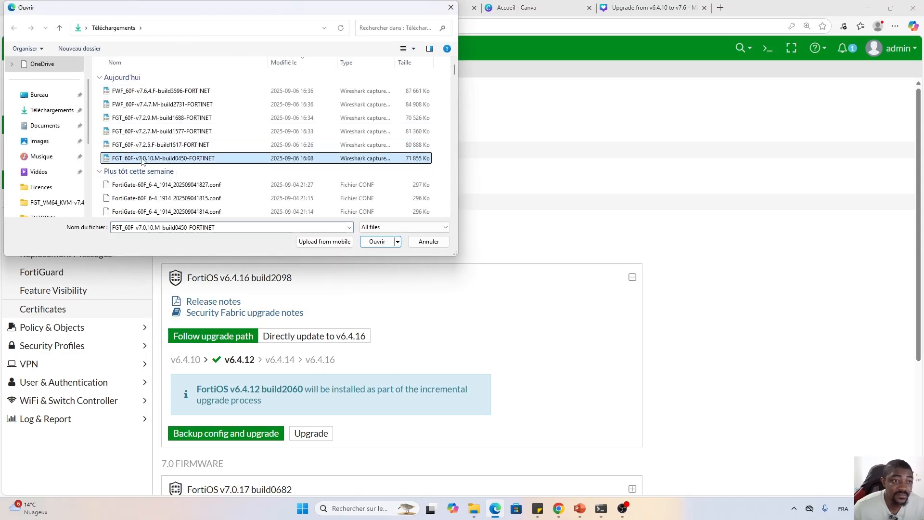
left_click(378, 242)
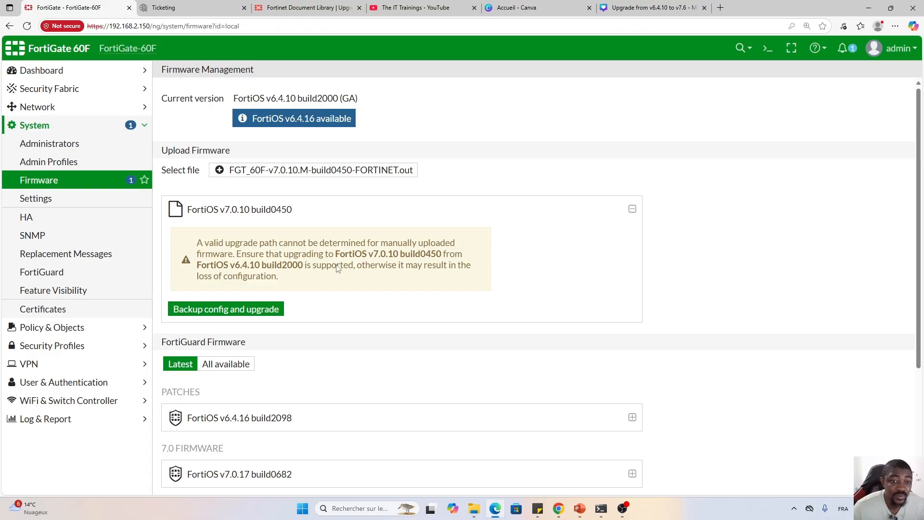
left_click(304, 8)
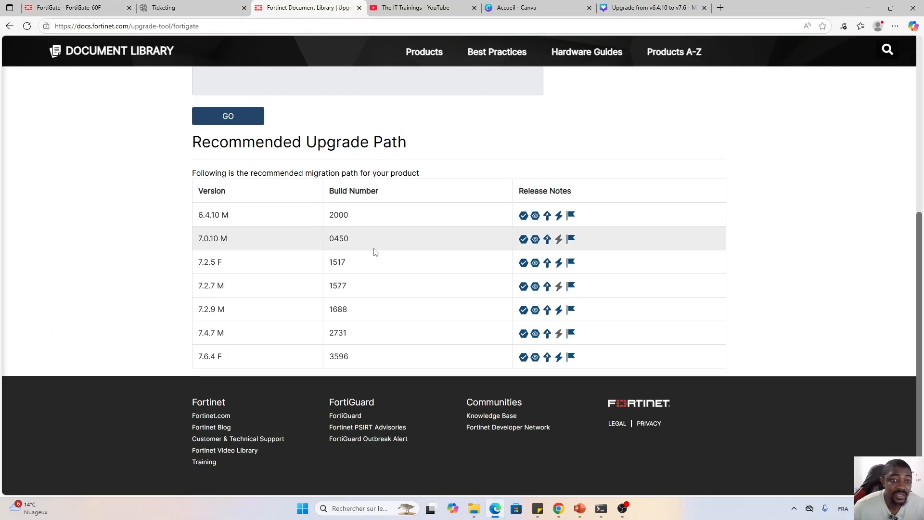
scroll(372, 253, "up", 4)
scroll(370, 255, "down", 3)
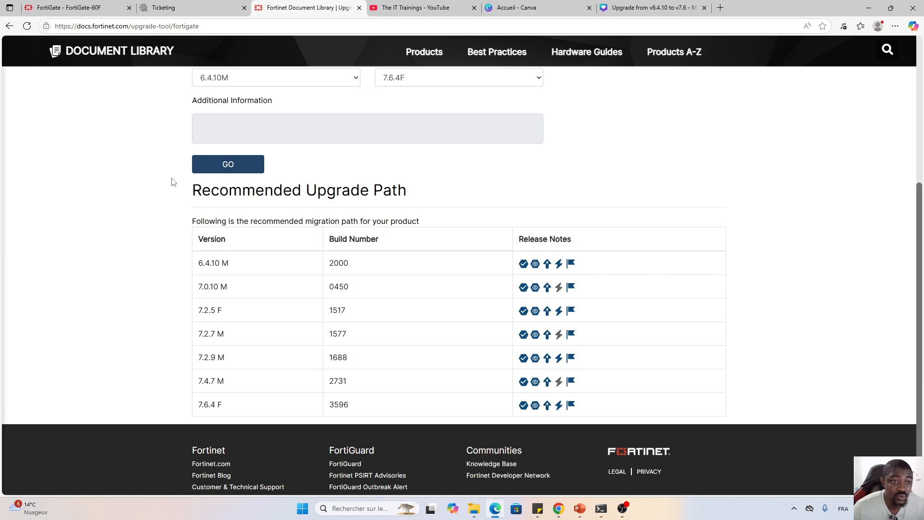
left_click(78, 9)
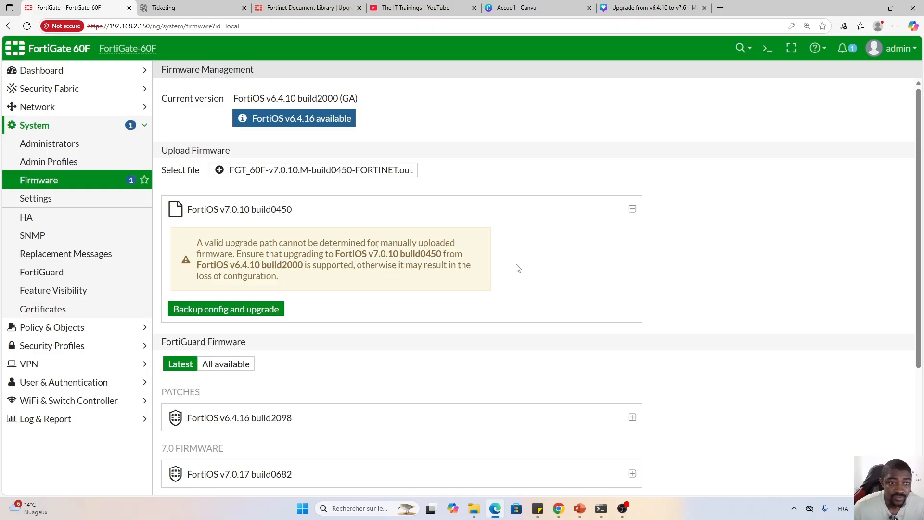
Back up the configuration and confirm the upgrade to FortiOS v7.0.10 build0450.
left_click(213, 312)
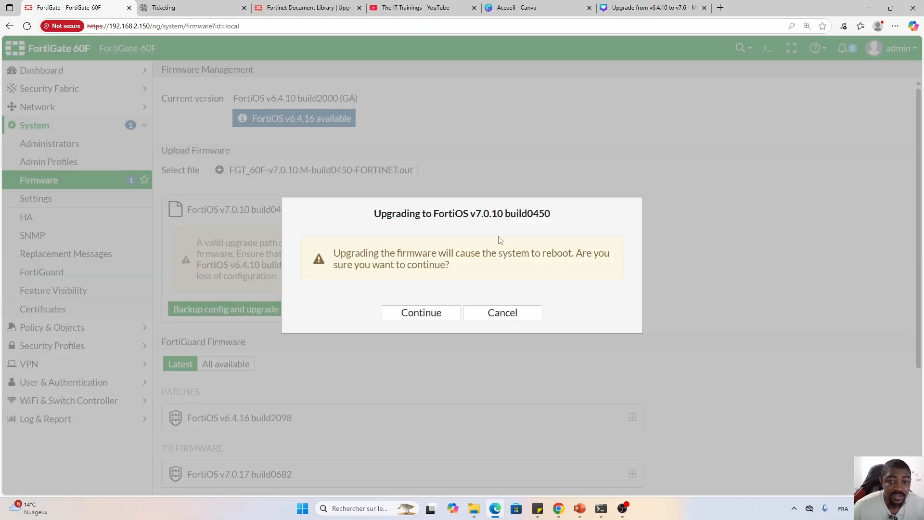
left_click(423, 313)
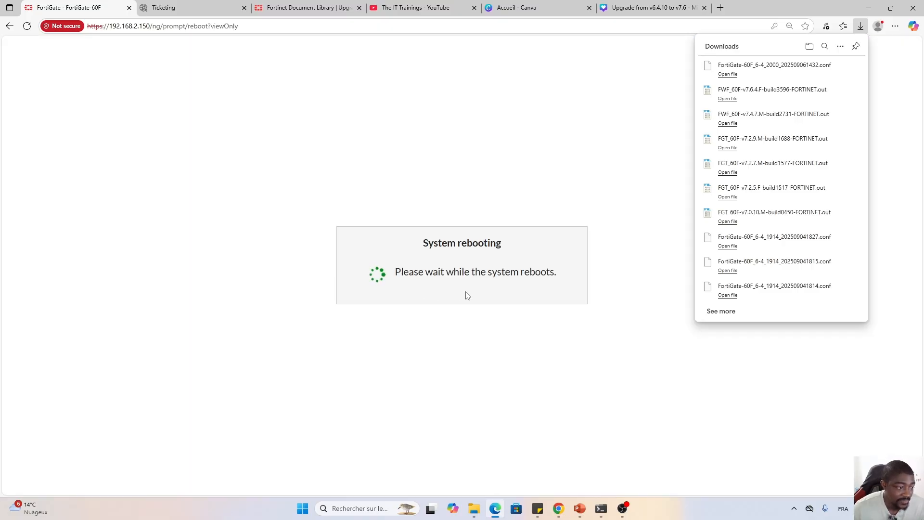
Close the Downloads panel and log back in as admin after the reboot.
left_click(861, 26)
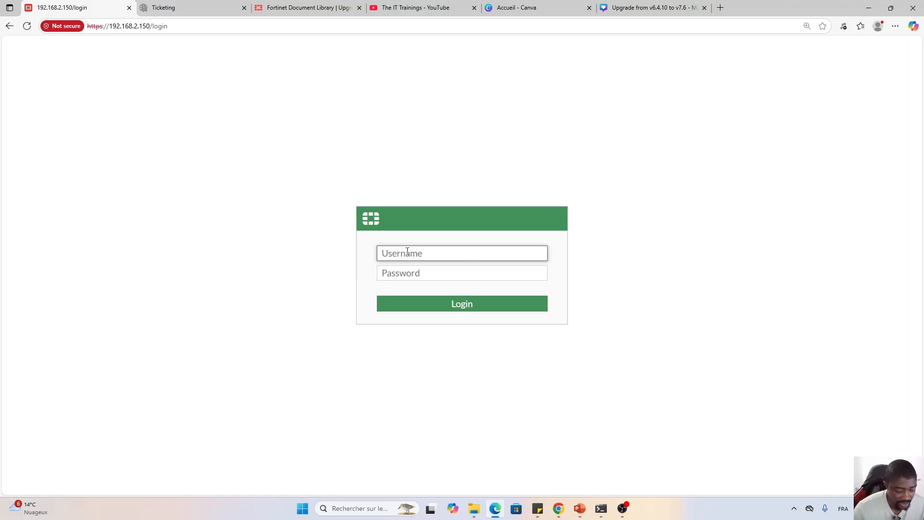
type("admin")
key("Tab")
type("a")
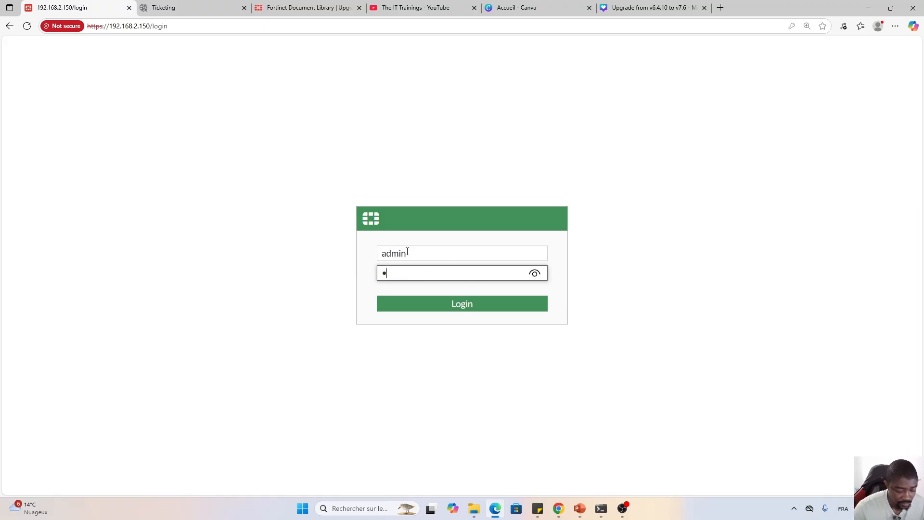
key("Return")
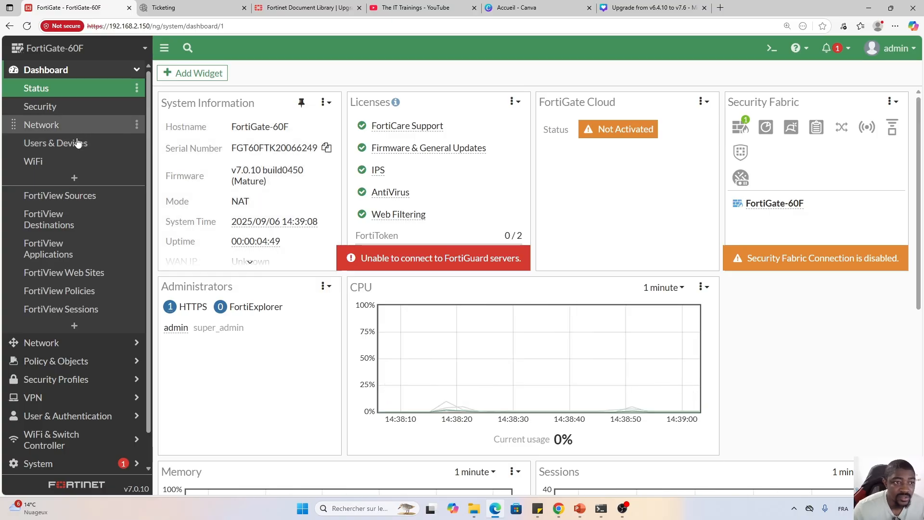
Open System > Firmware to confirm v7.0.10 build0450 is now installed.
scroll(77, 142, "down", 1)
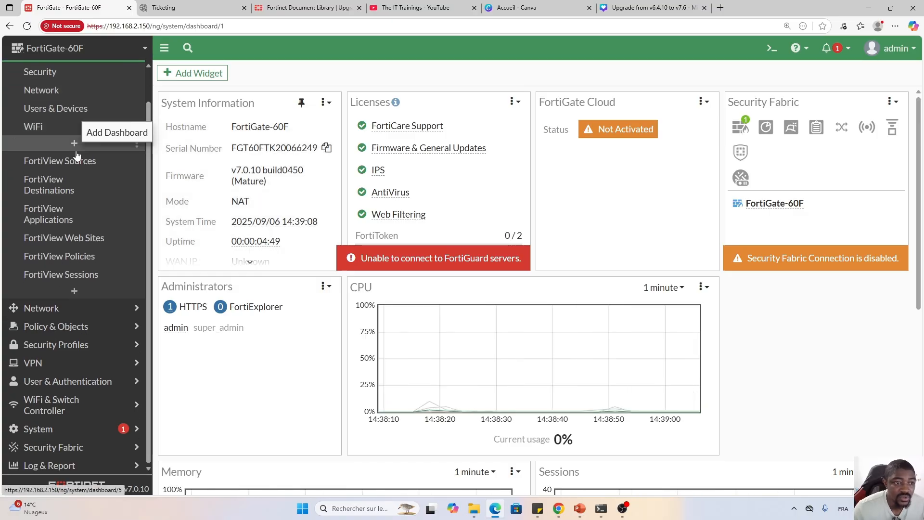
left_click(47, 432)
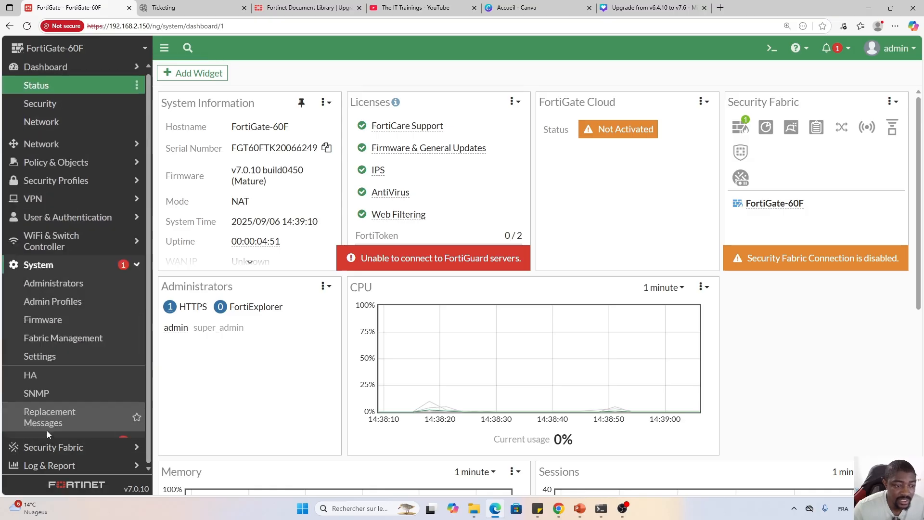
left_click(43, 265)
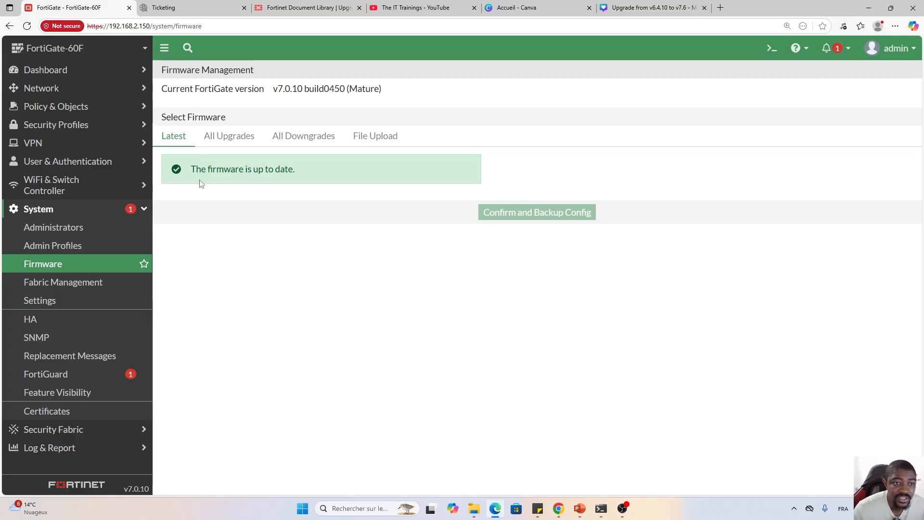
Check All Upgrades, then file-upload FGT_60F-v7.2.5.F-build1517-FORTINET.out as the next firmware image.
left_click(220, 141)
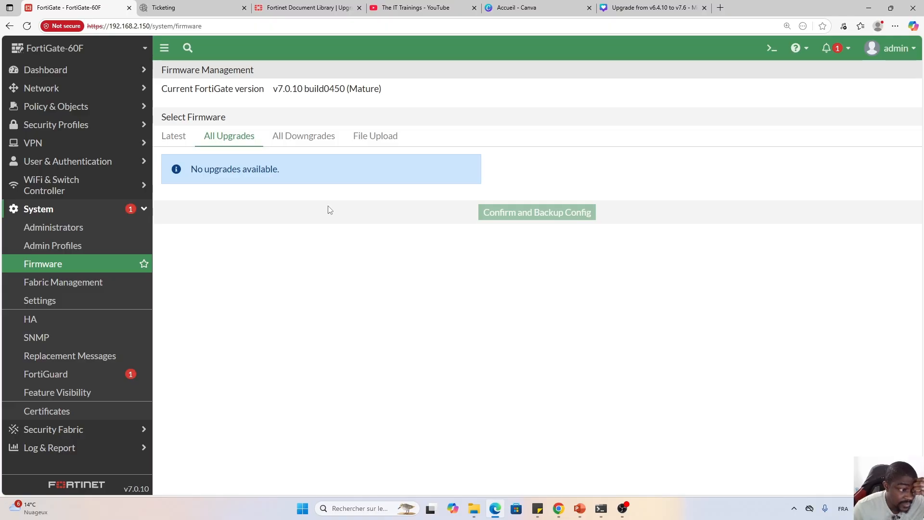
left_click(372, 140)
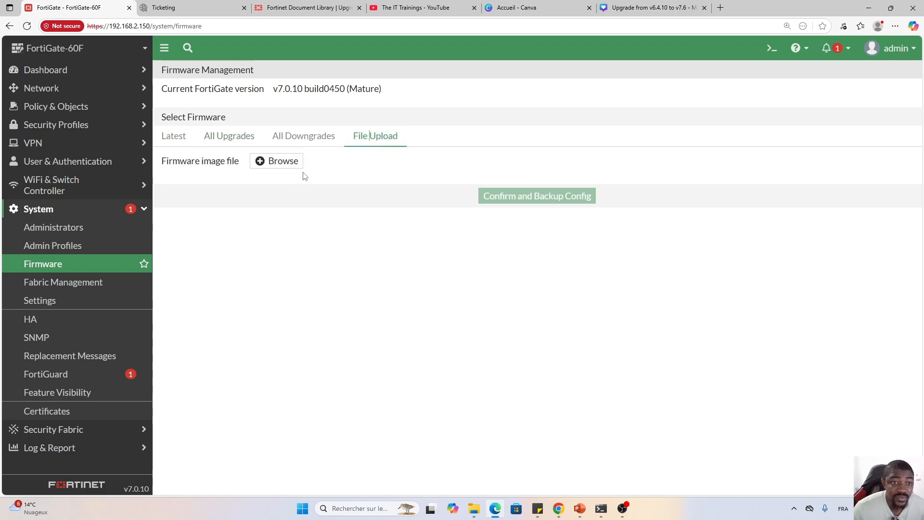
left_click(272, 163)
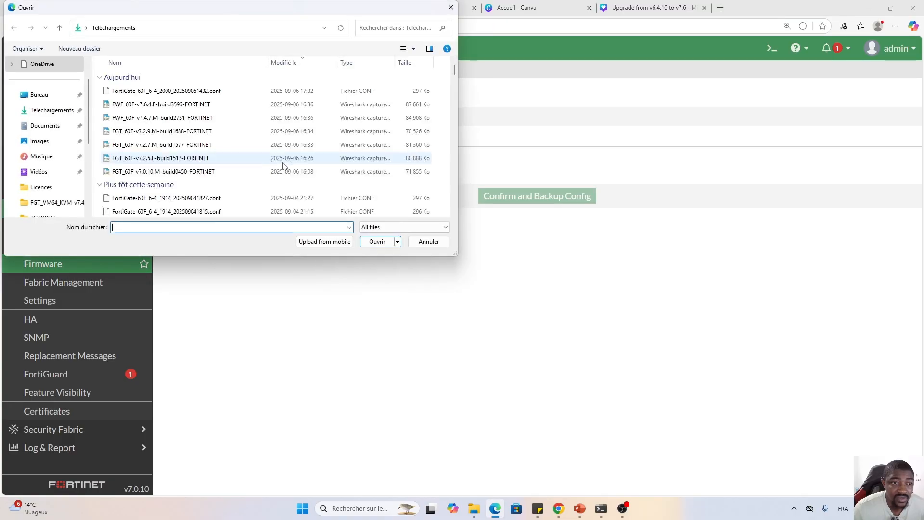
left_click(156, 161)
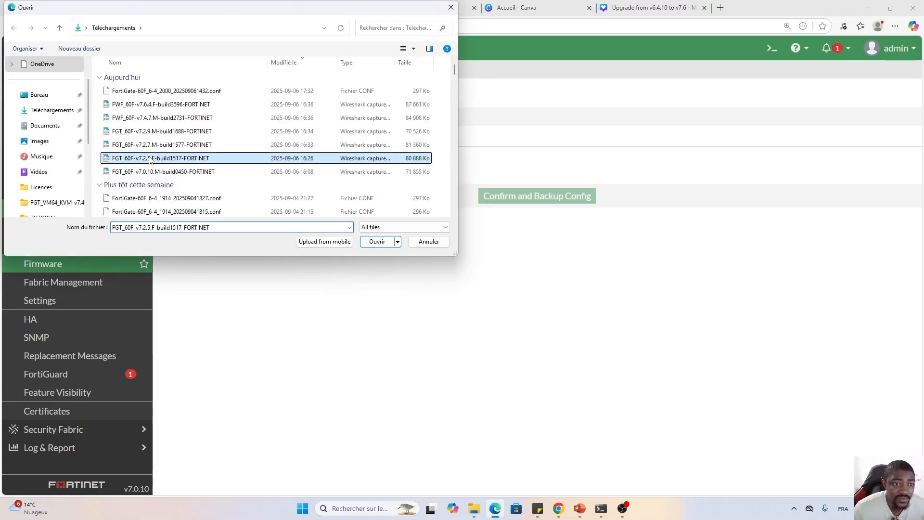
left_click(378, 245)
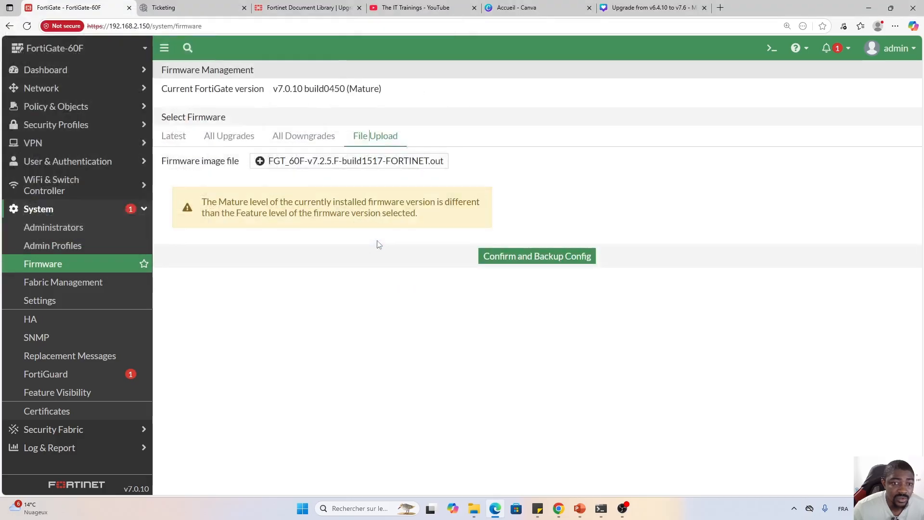
Back up the config, accept the switch to Feature maturity, and confirm the v7.2.5 build1517 upgrade.
left_click(541, 260)
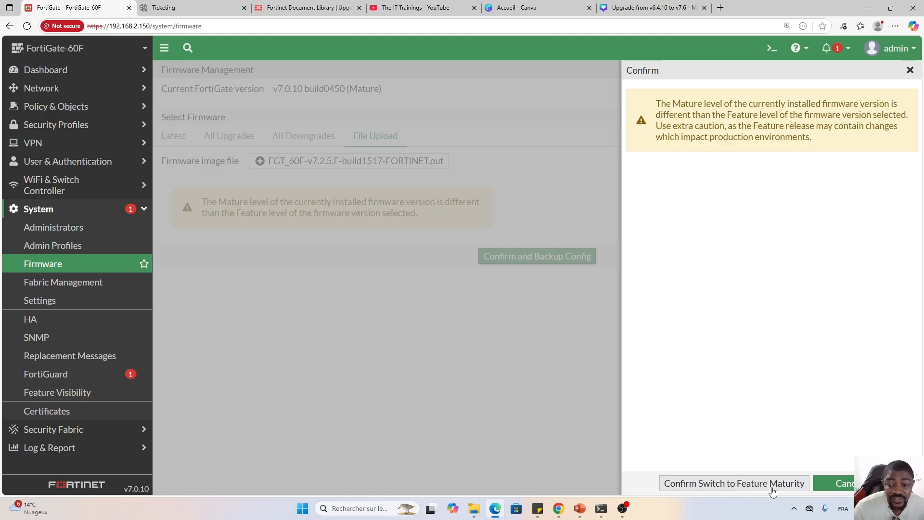
left_click(735, 482)
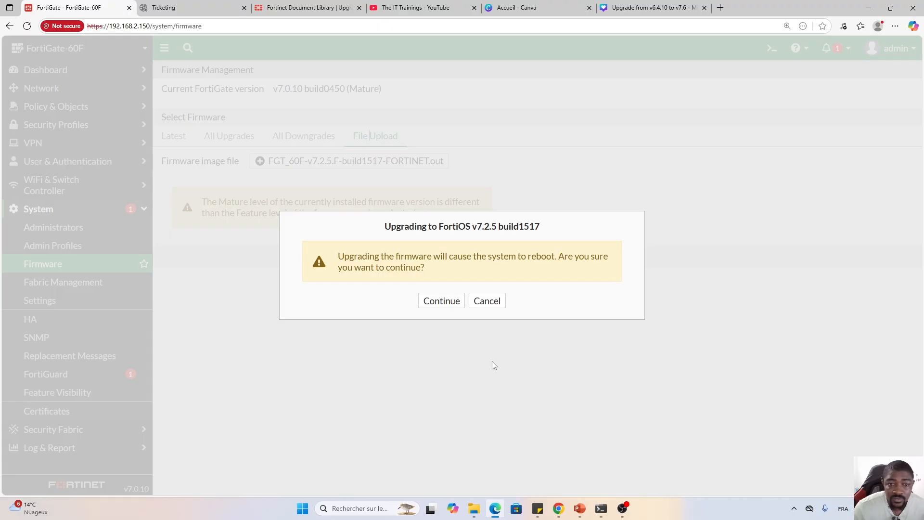
left_click(440, 303)
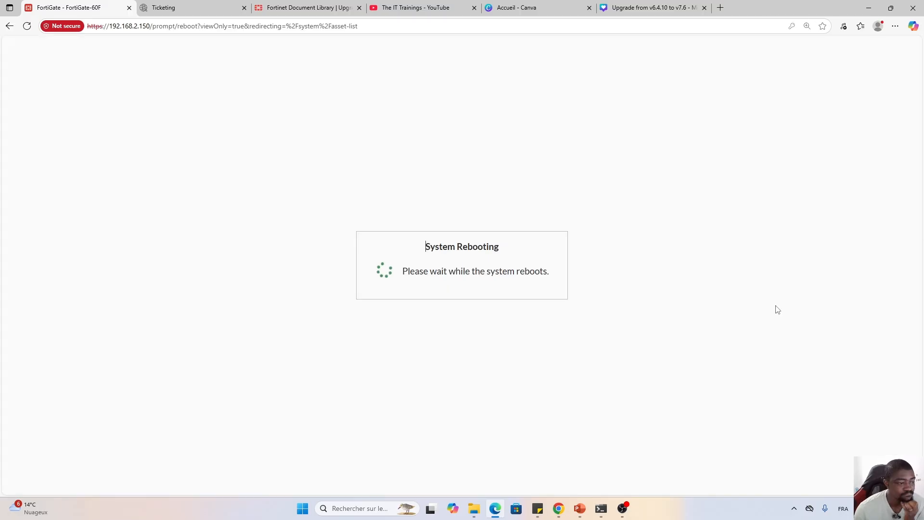
Log back in as admin with the account password after the v7.2.5 reboot.
type("admin")
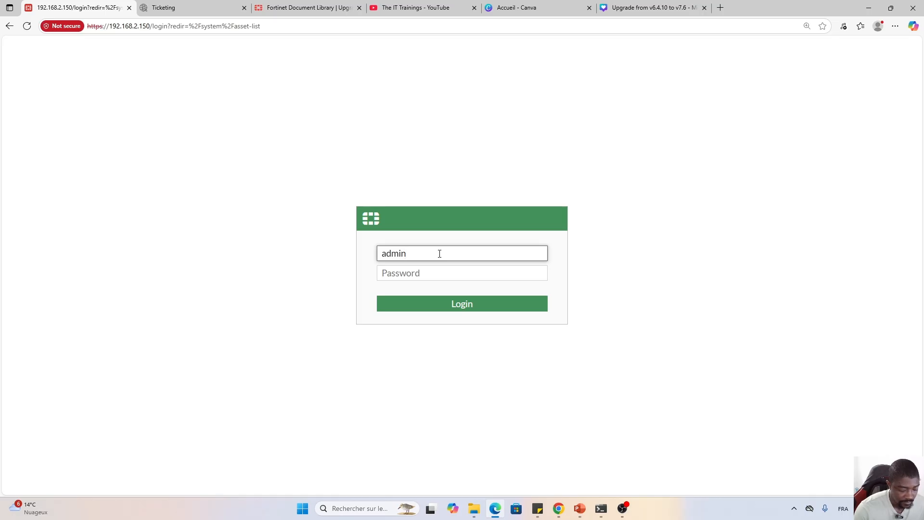
key("Tab")
type("*")
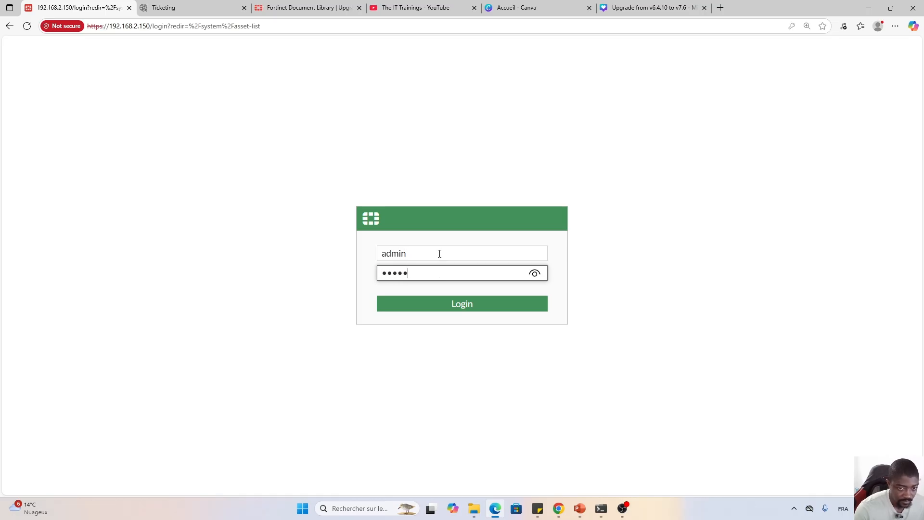
key("Return")
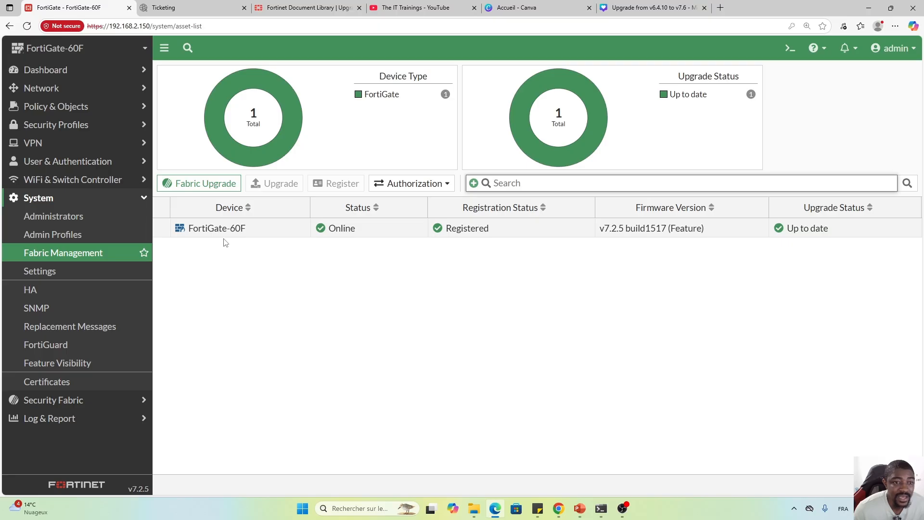
Select the FortiGate-60F in Fabric Management and open its Upgrade panel showing v7.2.5 build1517.
mouse_move(256, 234)
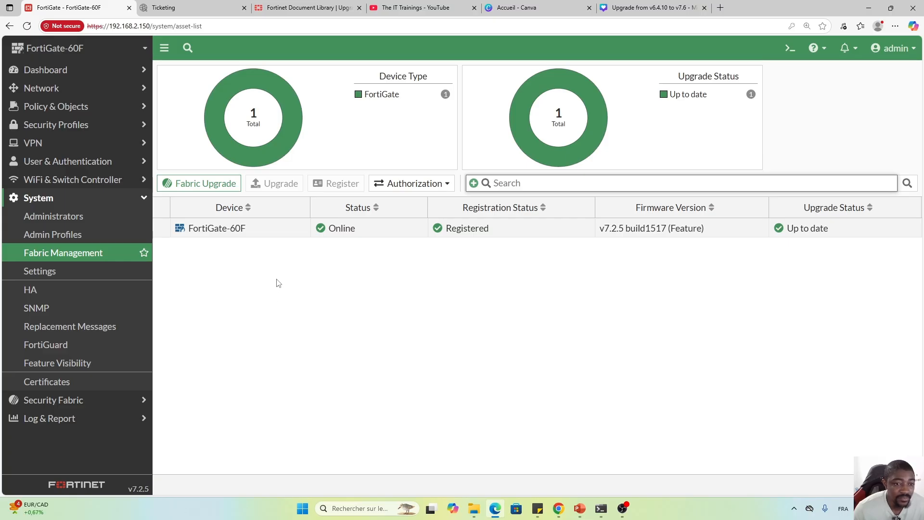
left_click(273, 230)
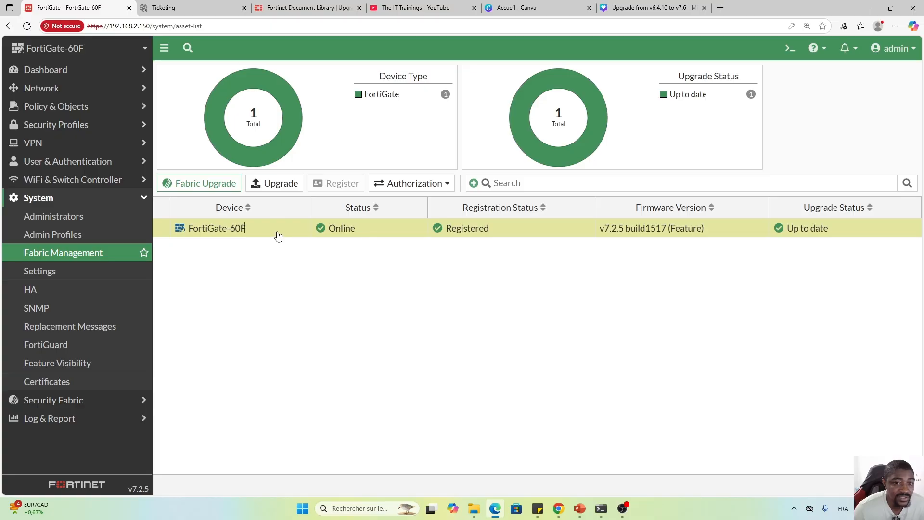
left_click(273, 184)
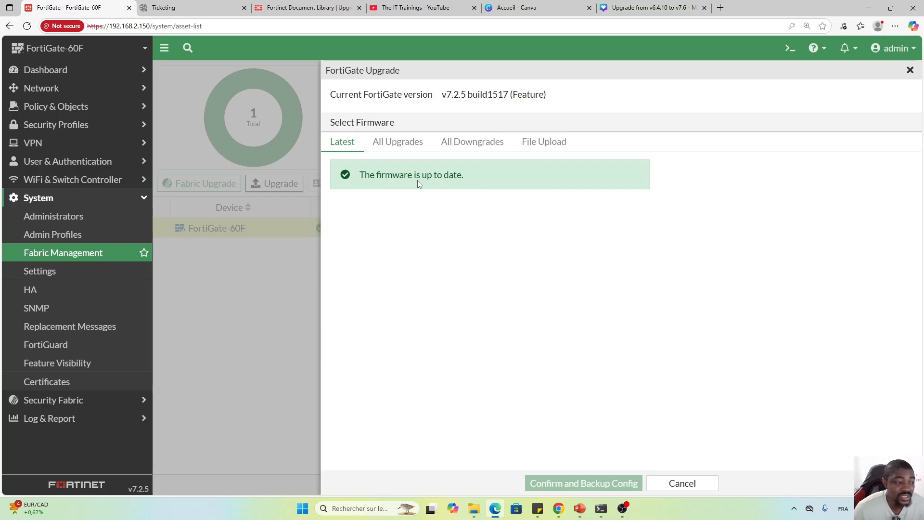
Upload FGT_60F-v7.2.7.M-build1577-FORTINET.out, back up the configuration and start the upgrade reboot.
left_click(538, 146)
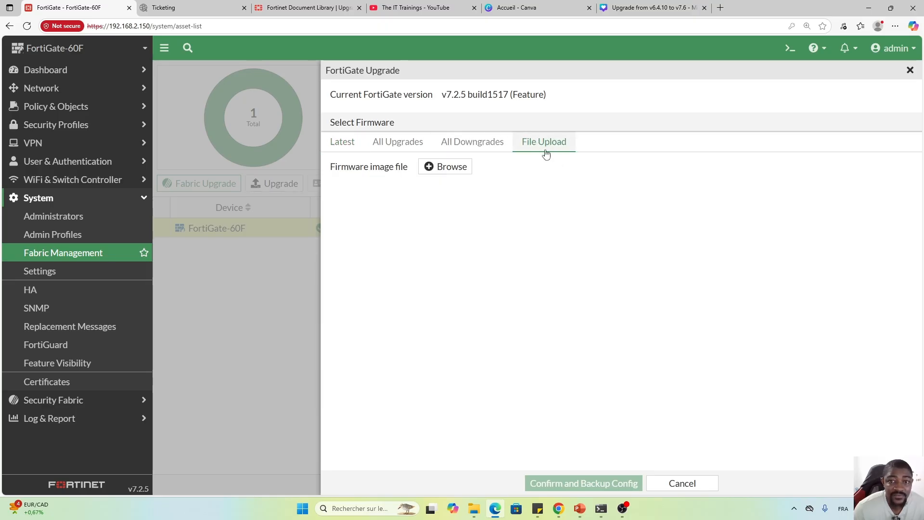
left_click(447, 166)
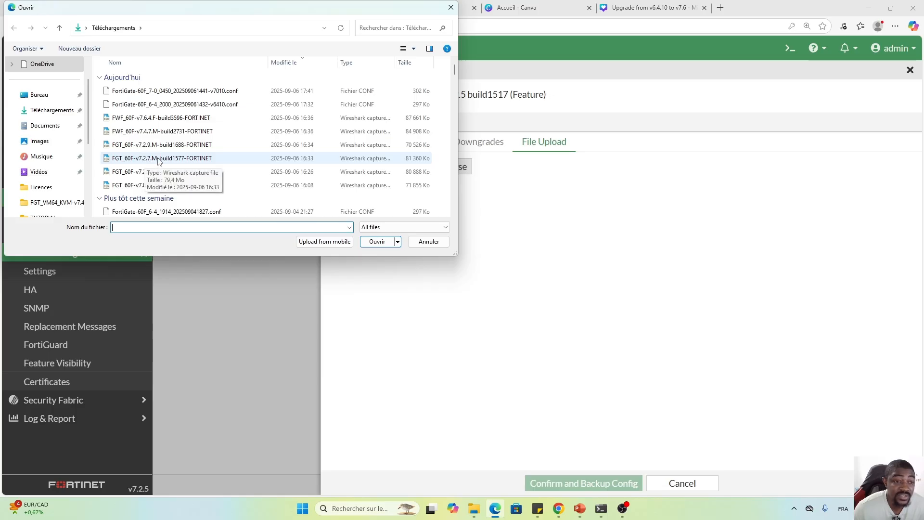
left_click(147, 158)
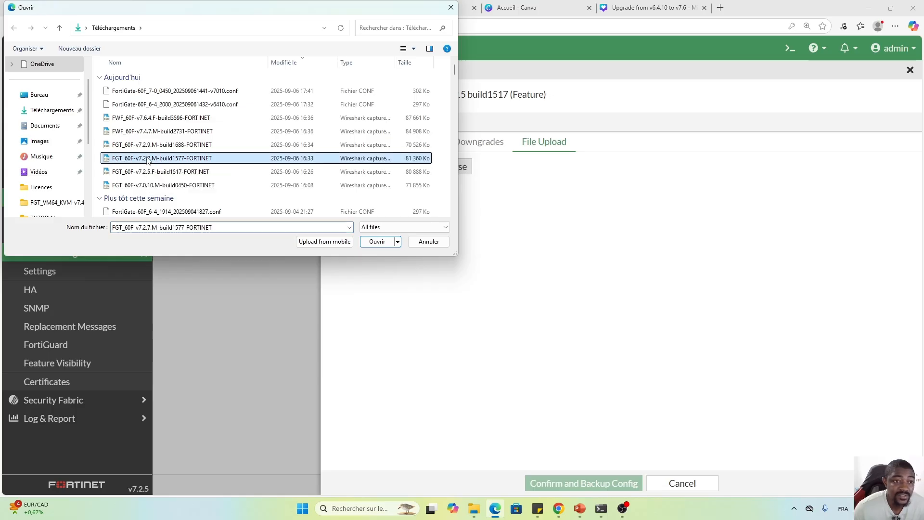
left_click(378, 243)
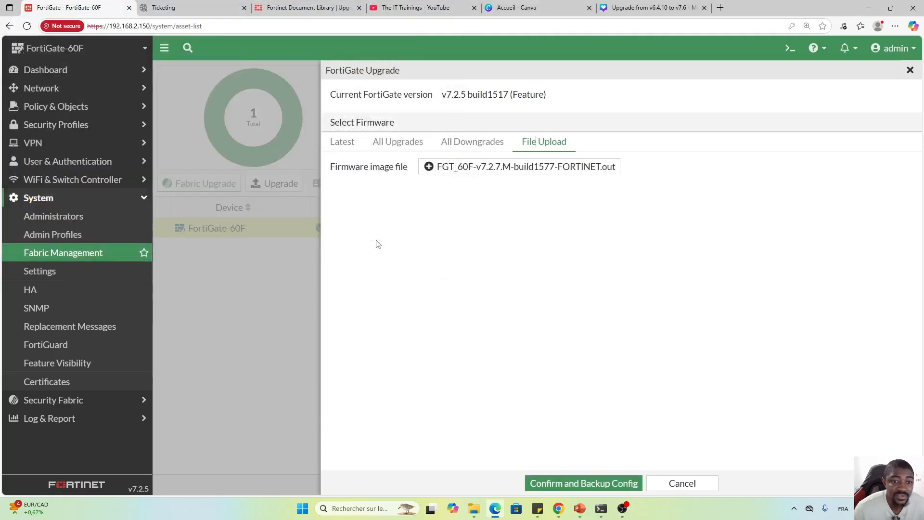
left_click(589, 486)
left_click(441, 301)
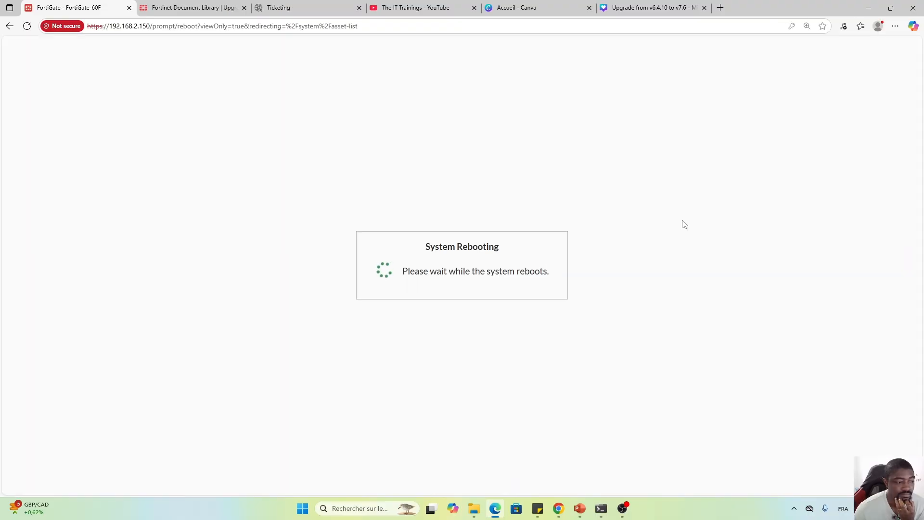
Sign back in to the FortiGate as admin with the account password.
type("admin")
key("Tab")
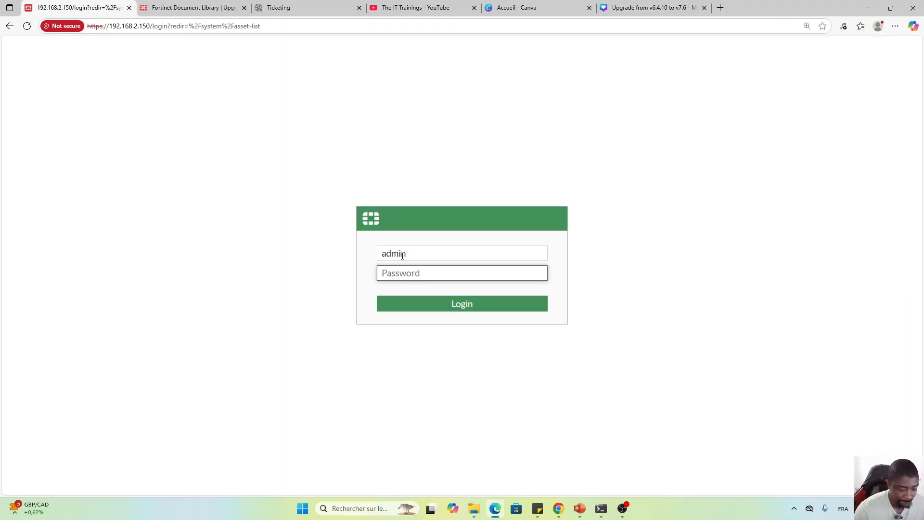
type("•••••")
key("Return")
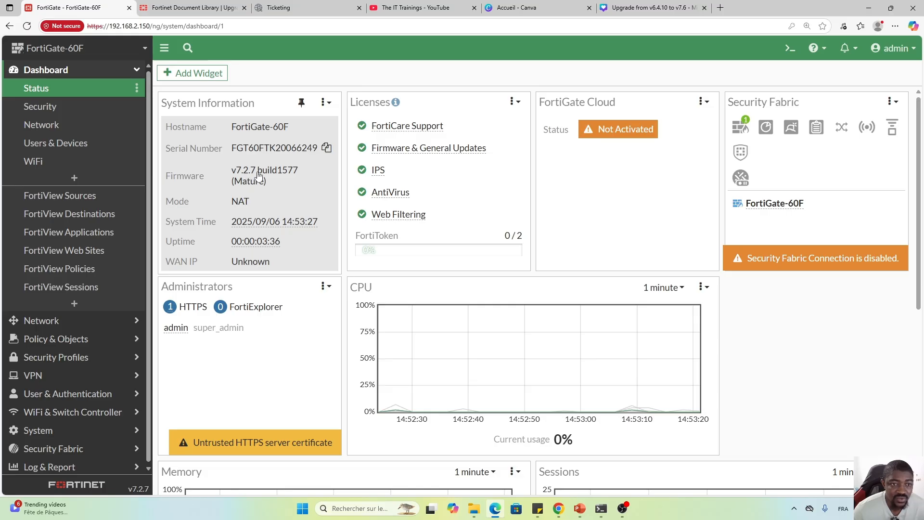
Go to System > Fabric Management to confirm v7.2.7 build1577.
left_click(87, 76)
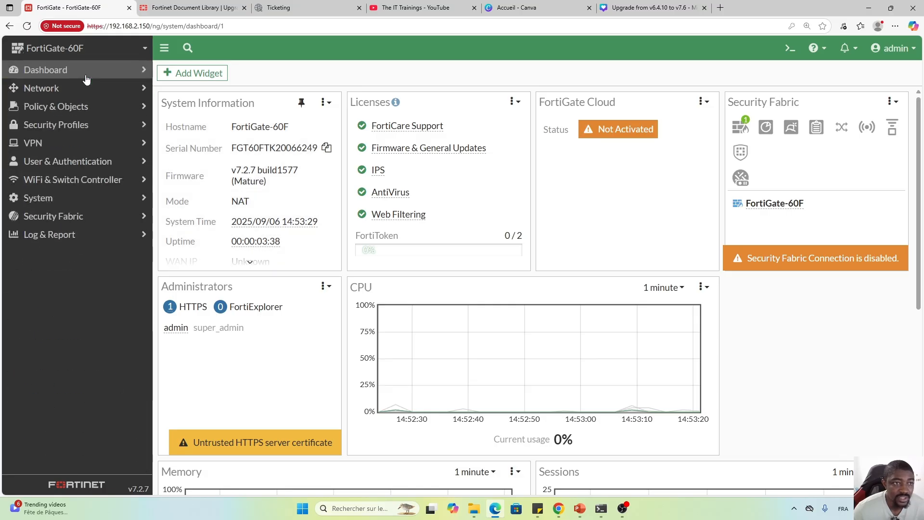
left_click(64, 200)
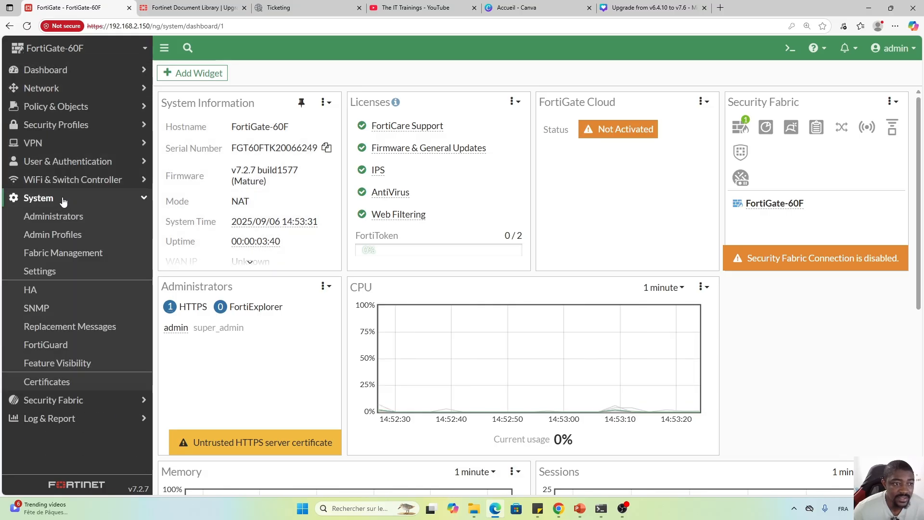
left_click(60, 257)
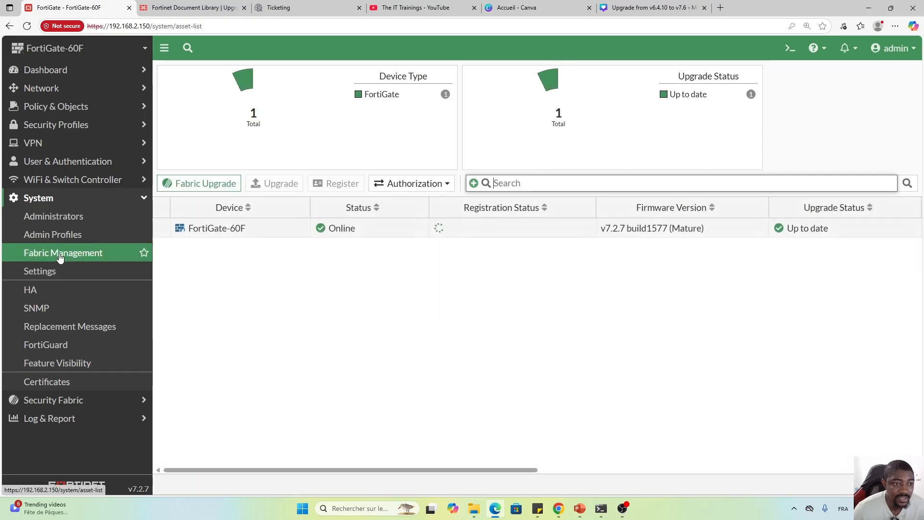
Upgrade the FortiGate-60F with the v7.2.9 build1688 image, backing up the configuration first.
left_click(235, 236)
left_click(277, 184)
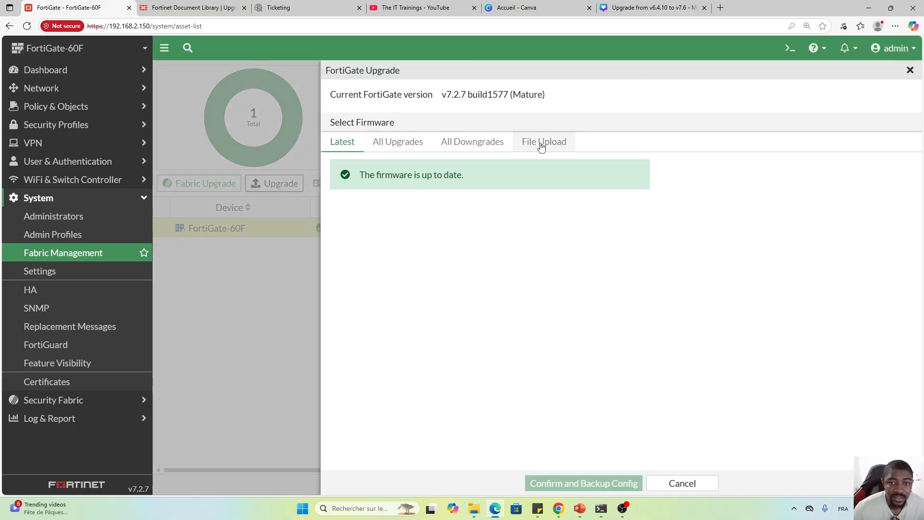
left_click_drag(538, 143, 544, 145)
left_click(443, 166)
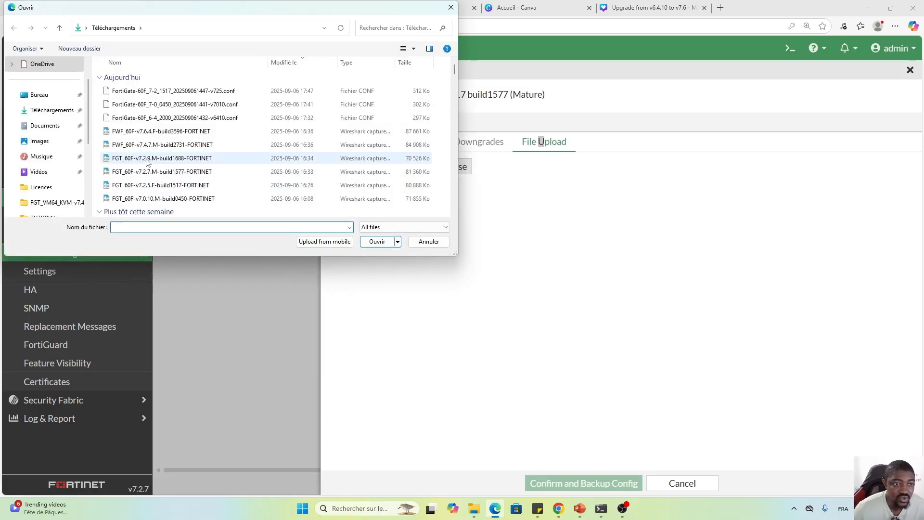
left_click(147, 160)
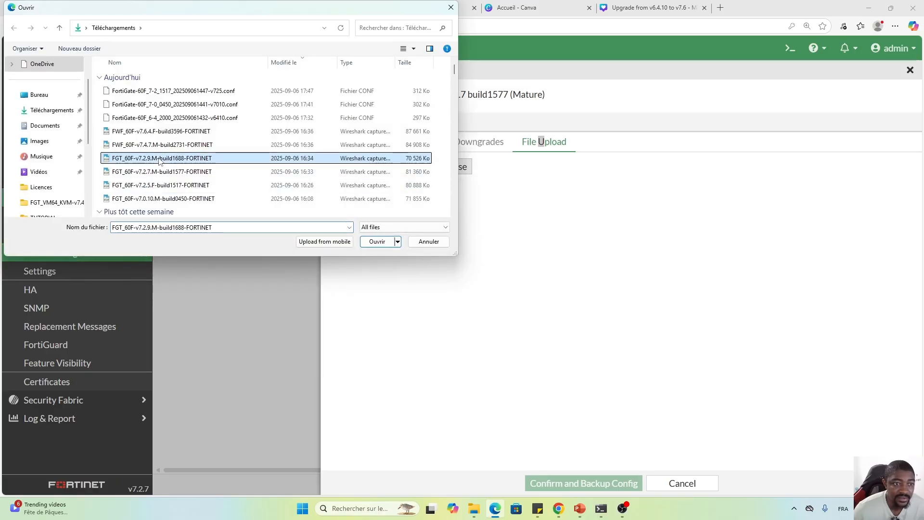
left_click(377, 242)
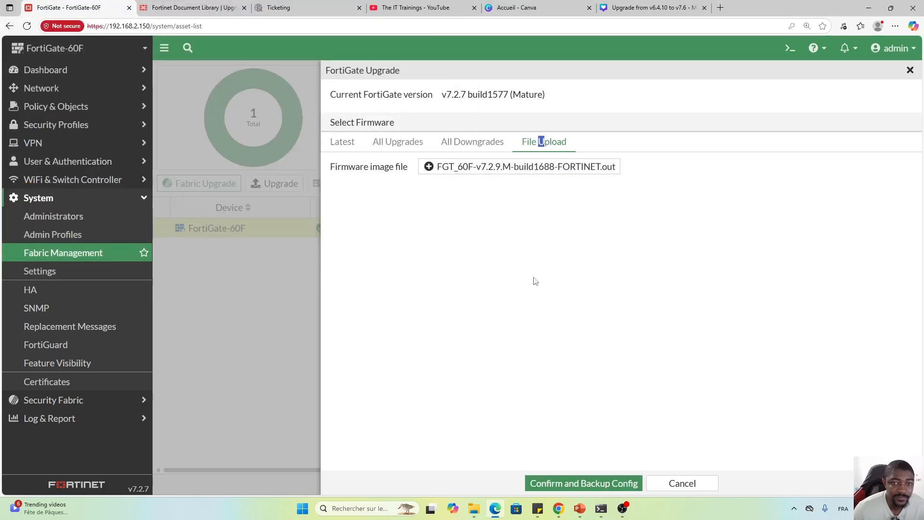
left_click(584, 484)
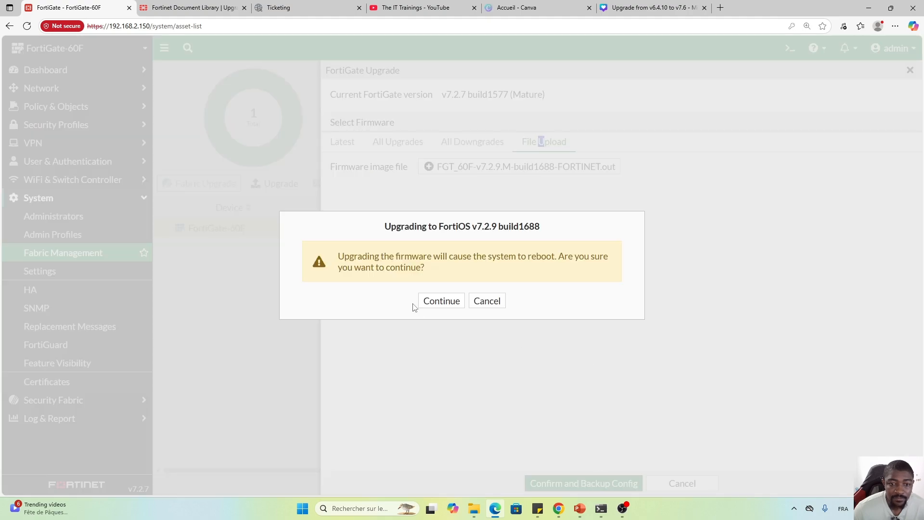
left_click(441, 301)
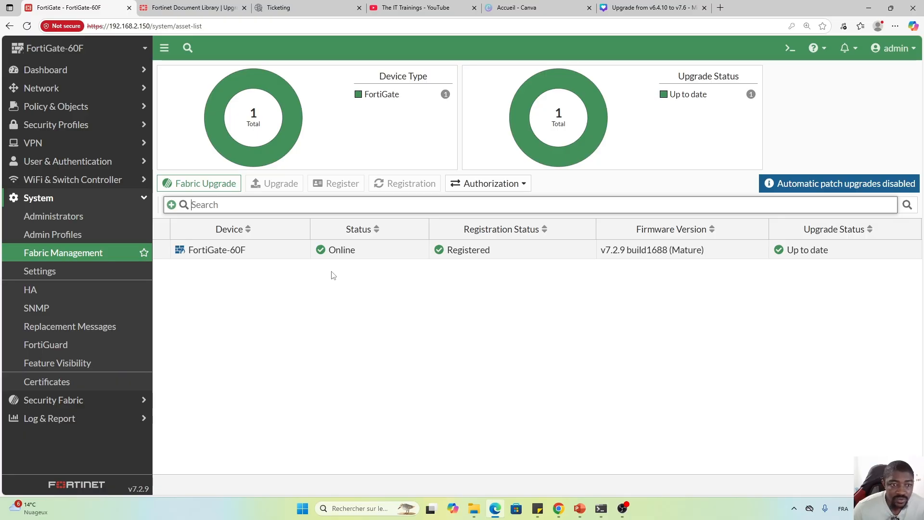
Upgrade the FortiGate-60F with FGT_60F-v7.4.7.M-build2731, backing up the configuration before rebooting.
left_click(273, 254)
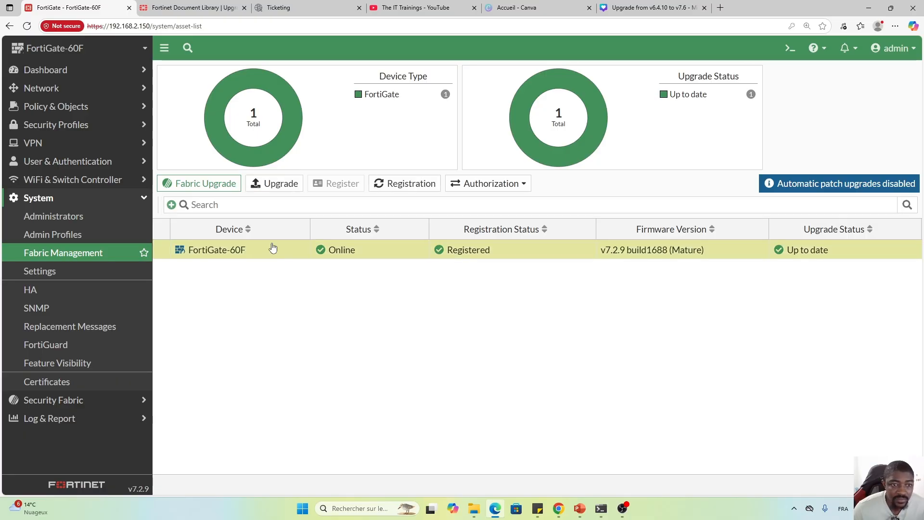
left_click(272, 185)
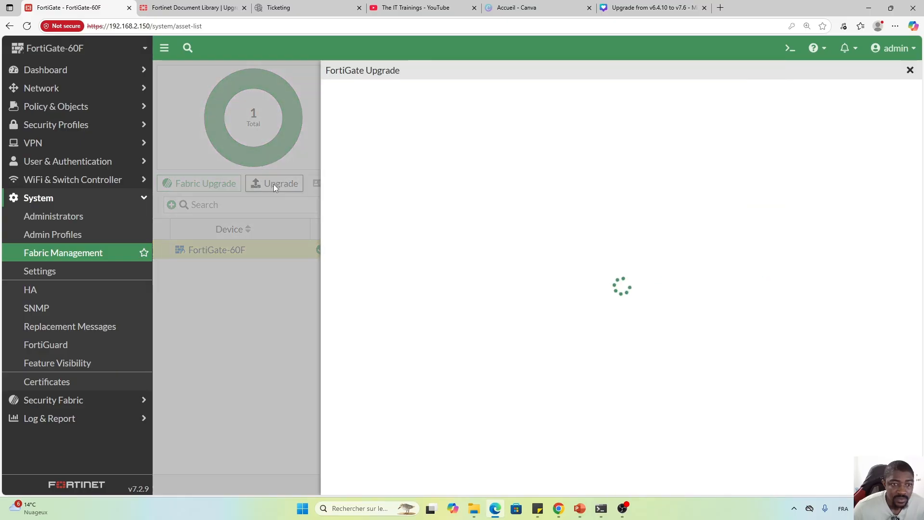
left_click(546, 118)
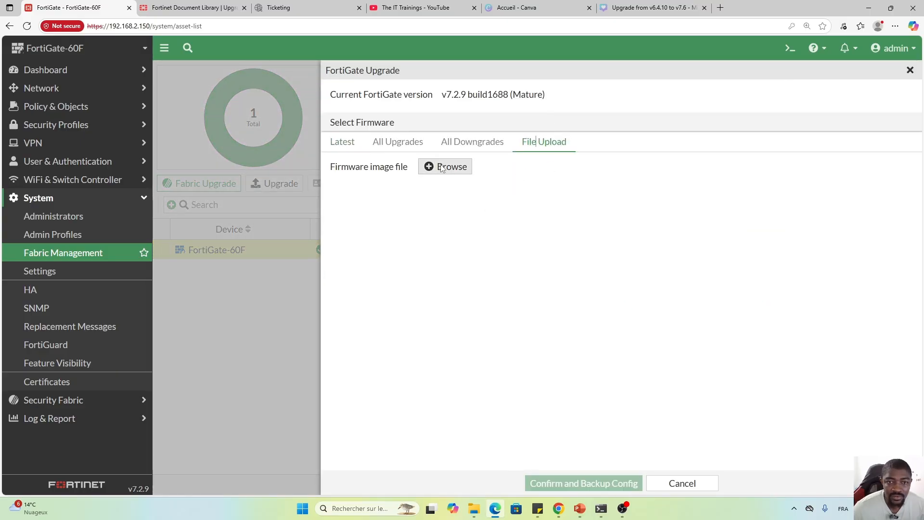
left_click(447, 169)
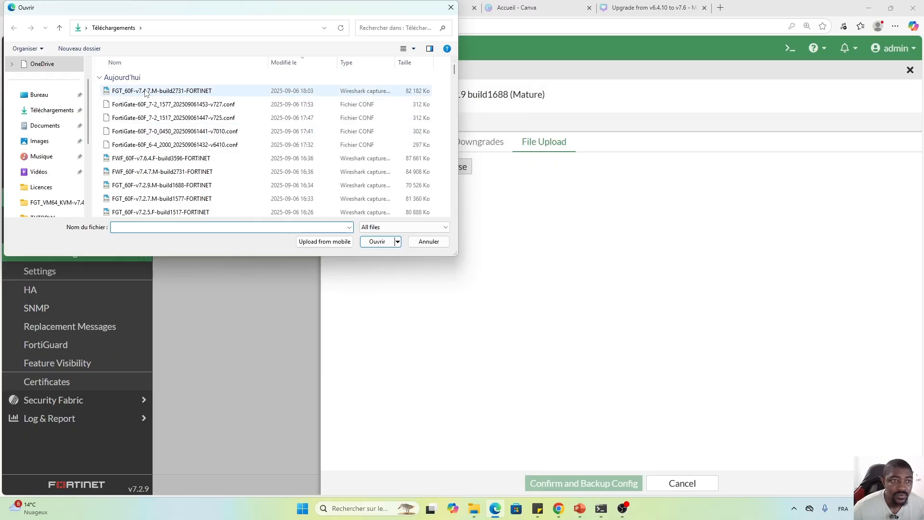
left_click(187, 95)
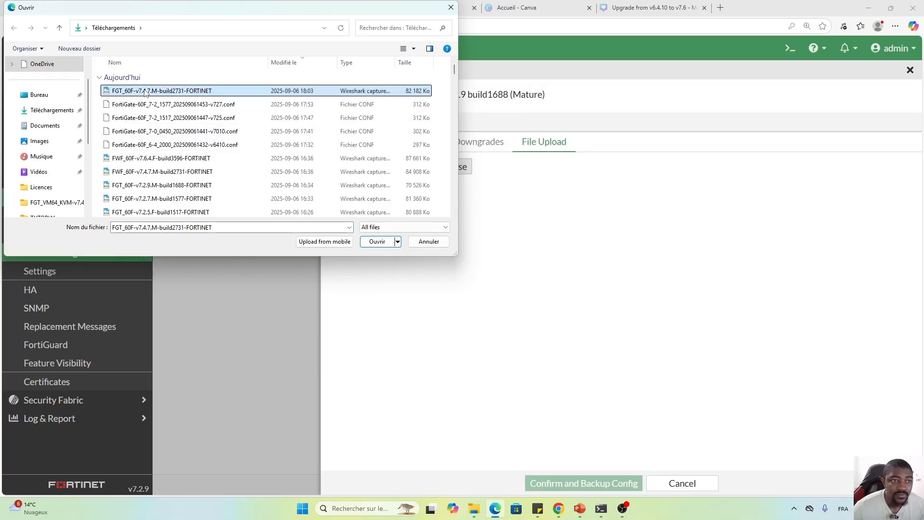
left_click(376, 242)
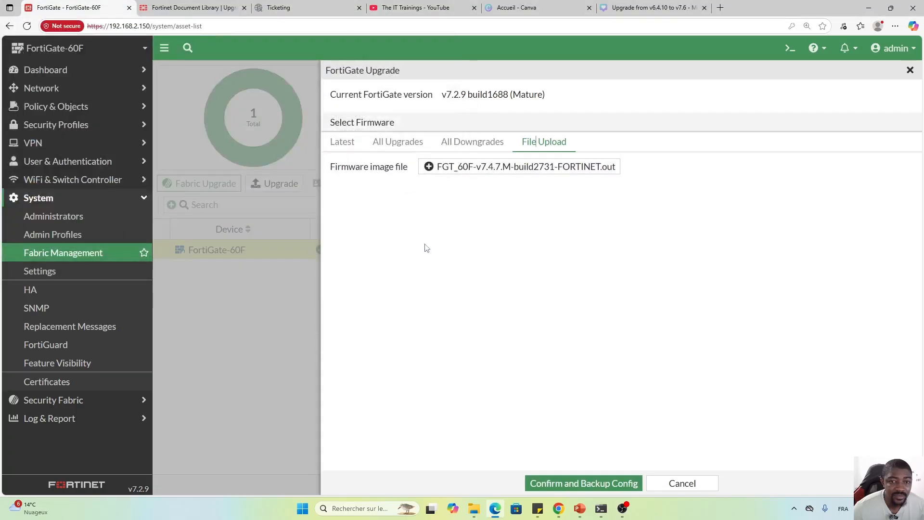
left_click(574, 482)
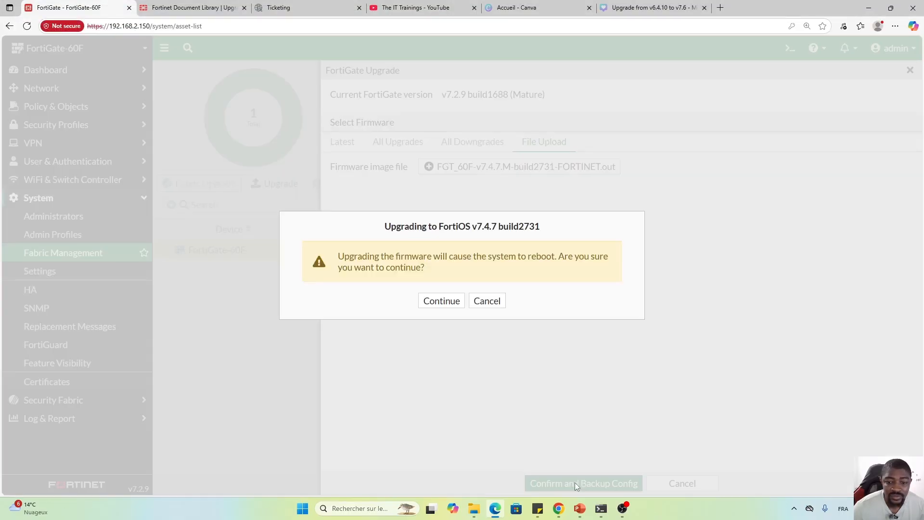
left_click(442, 302)
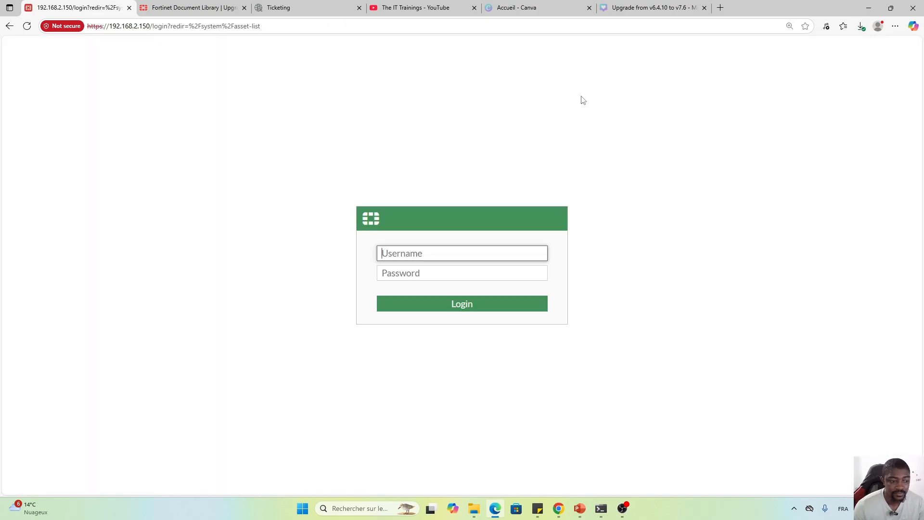
Log back in as admin with the account password.
type("admin")
key("Tab")
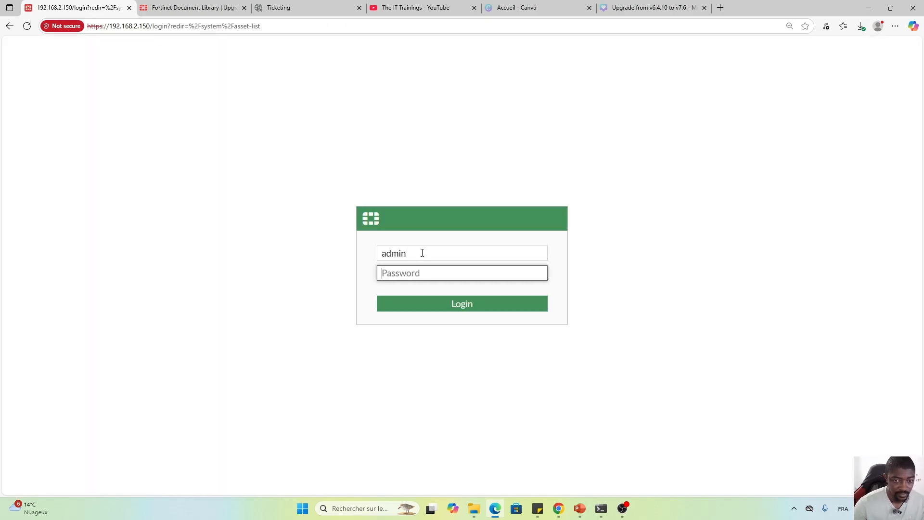
type("•••••")
key("Return")
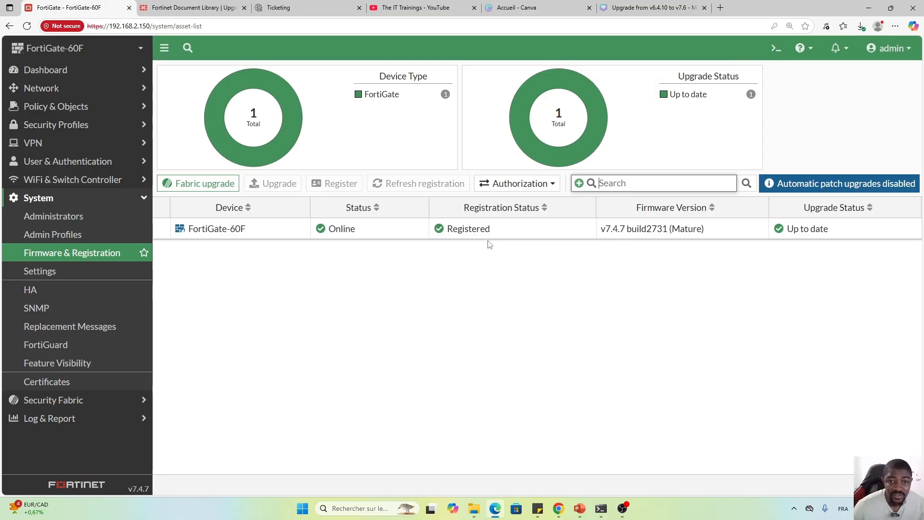
Upgrade the FortiGate-60F to the v7.6.4 build3596 Feature image with configuration backup.
left_click(269, 230)
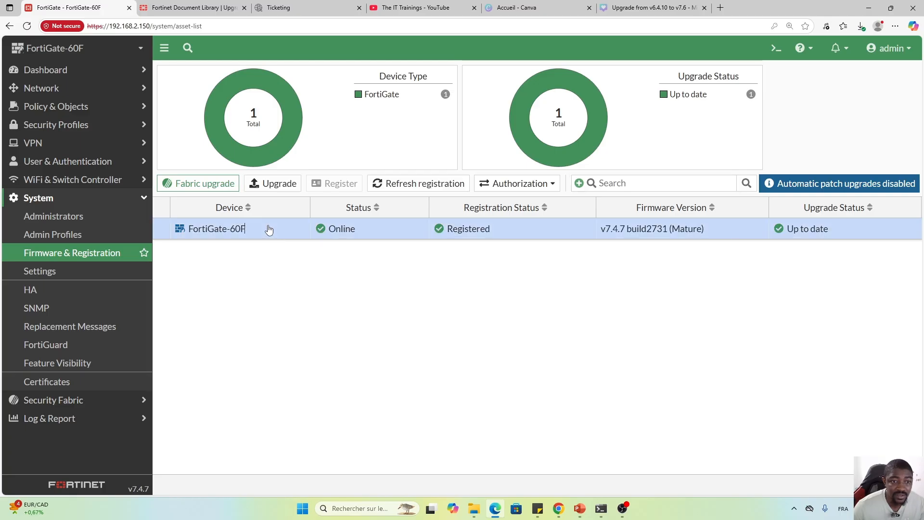
left_click(273, 184)
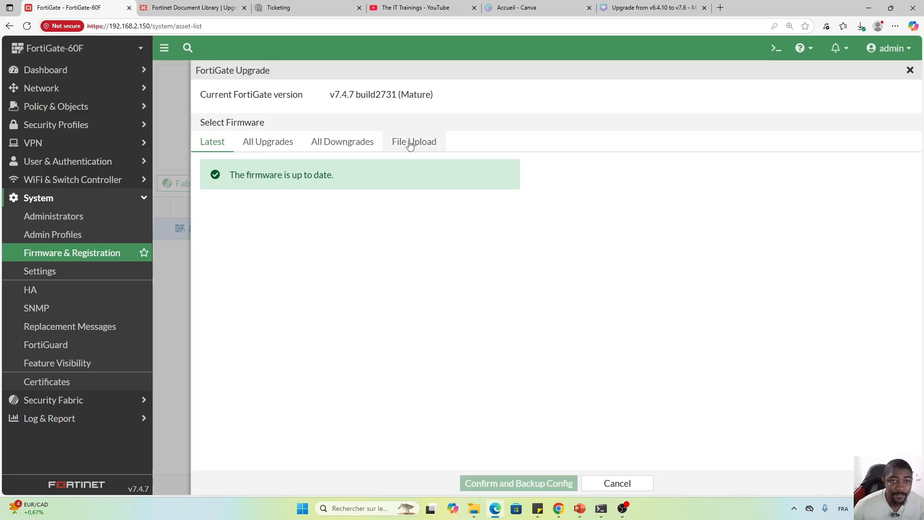
left_click(409, 144)
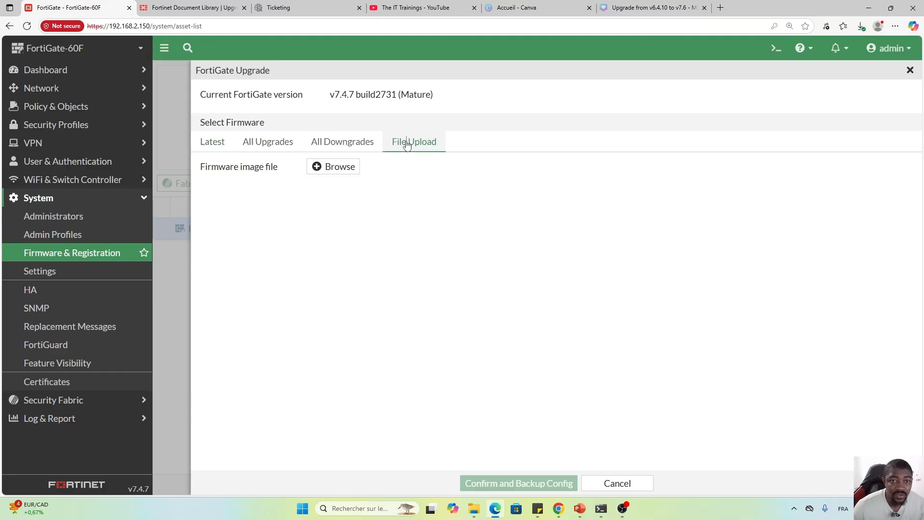
left_click(330, 169)
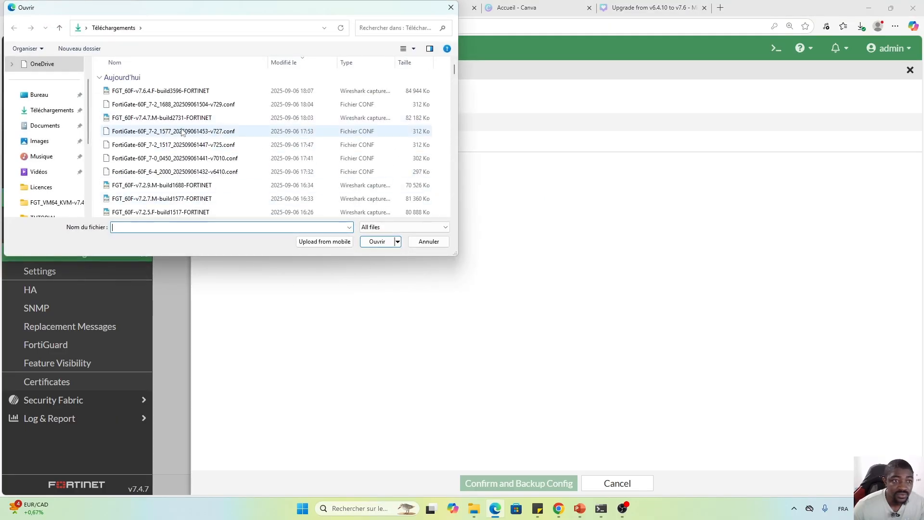
left_click(147, 93)
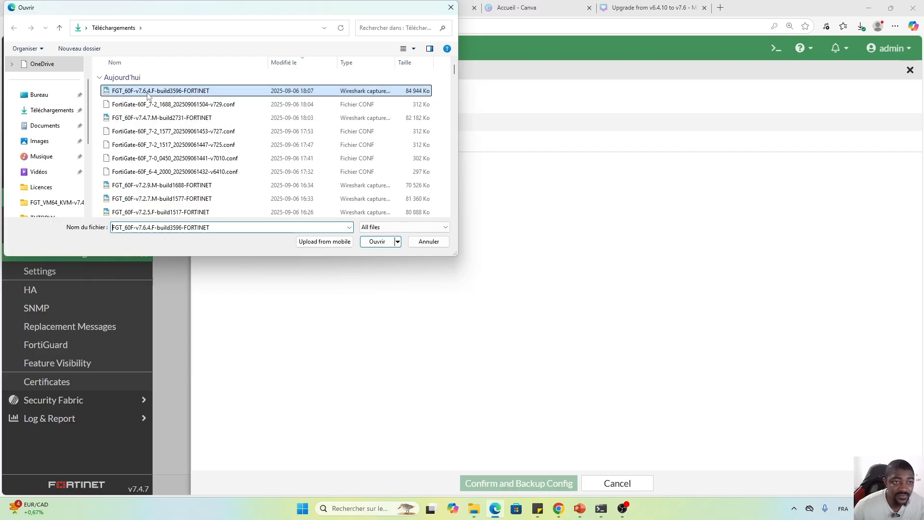
left_click(377, 242)
left_click(515, 483)
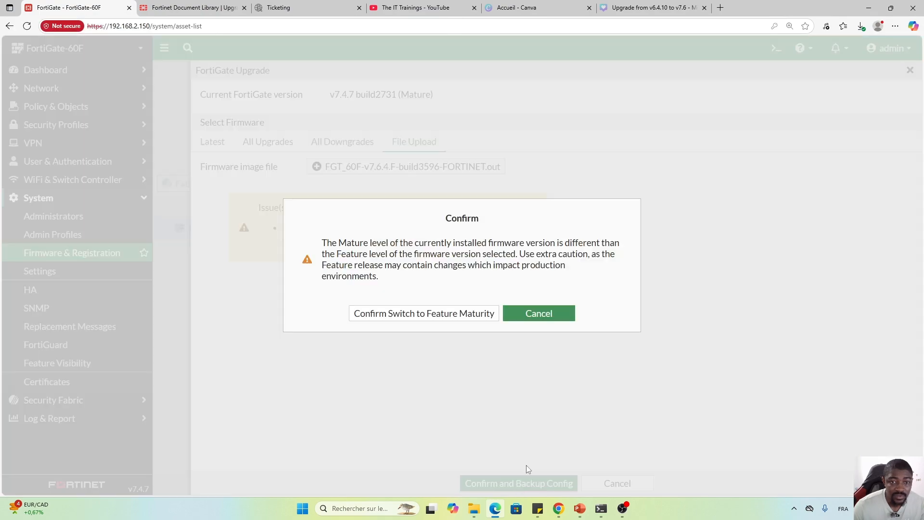
left_click(420, 316)
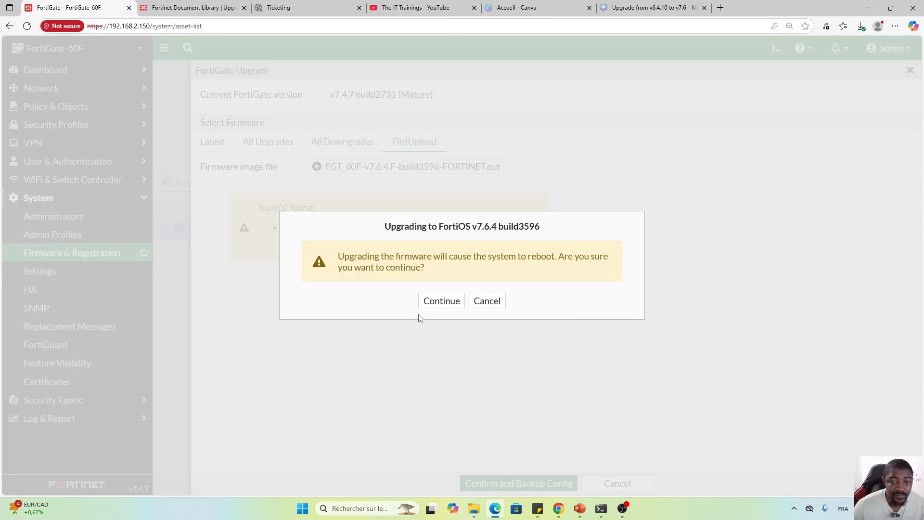
left_click(440, 301)
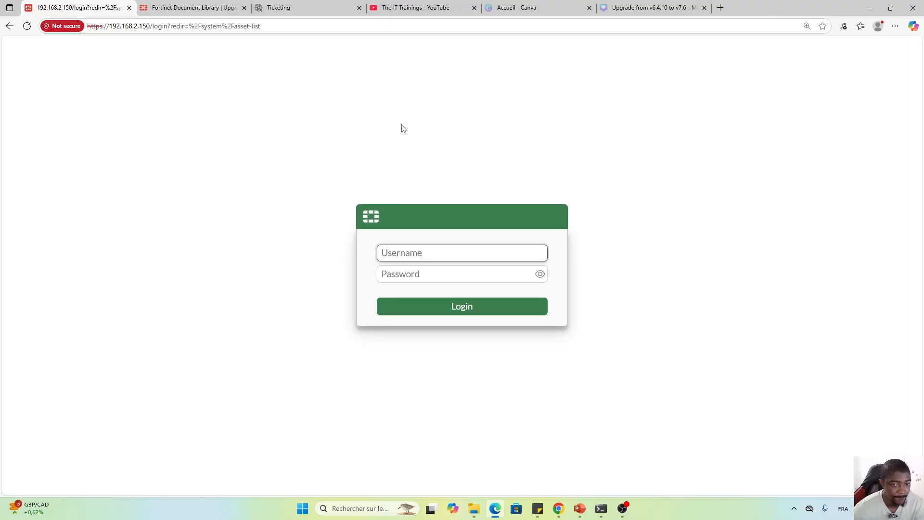
Log back in as admin with the account password.
type("admin")
key("Tab")
type("•")
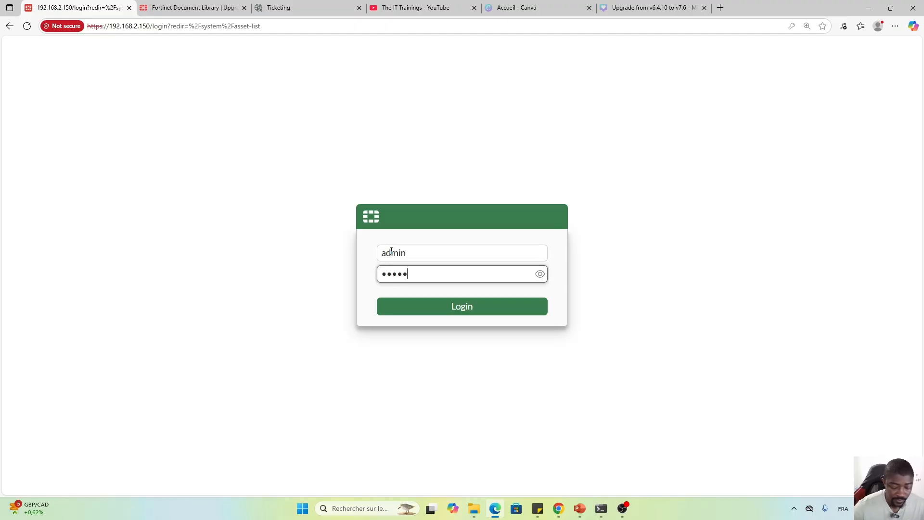
key("Return")
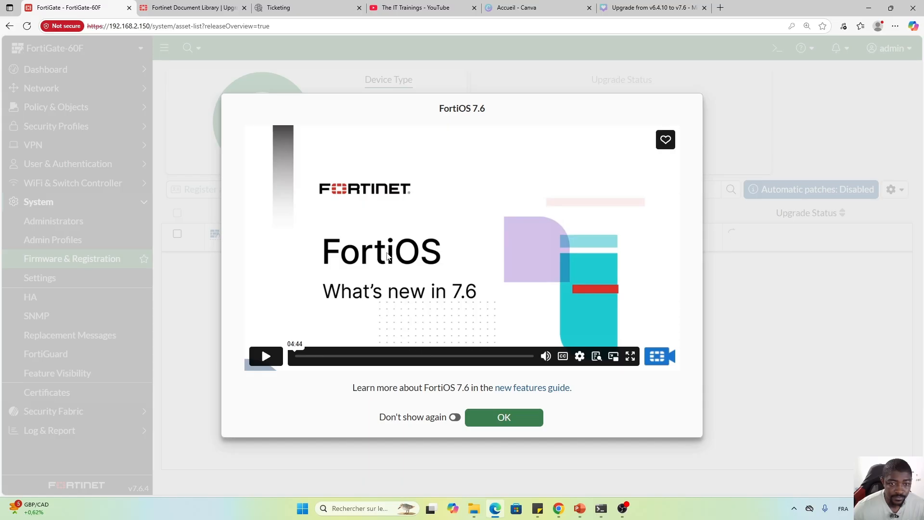
Dismiss the FortiOS 7.6 introduction permanently and open Dashboard > Status showing v7.6.4 build3596.
left_click(455, 418)
left_click(506, 423)
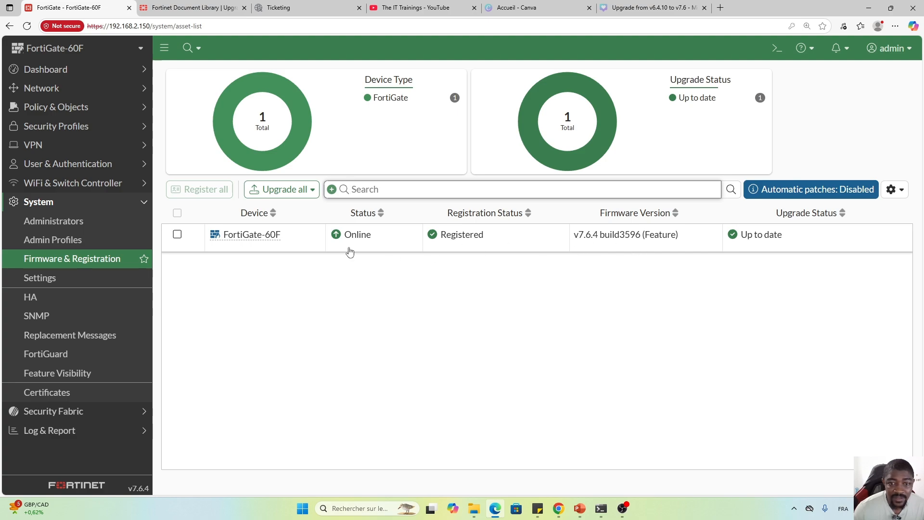
left_click(302, 246)
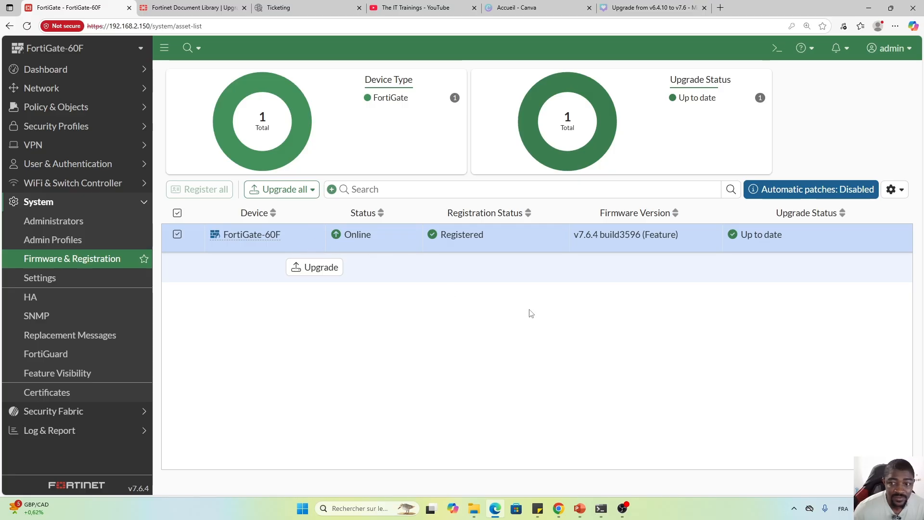
left_click(104, 70)
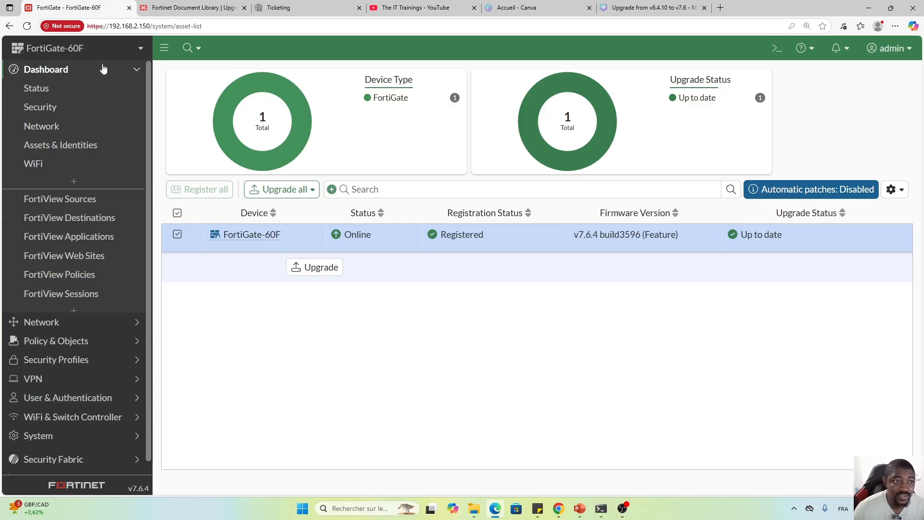
left_click(70, 90)
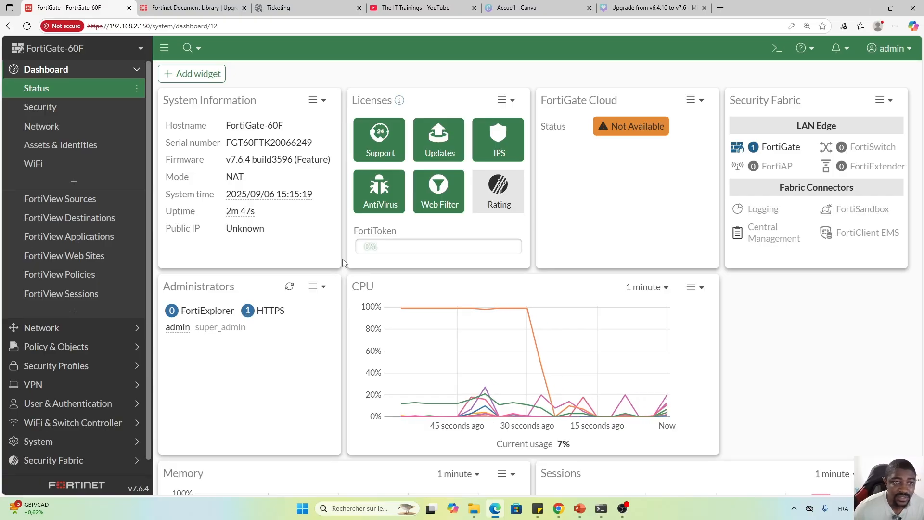
scroll(97, 289, "down", 1)
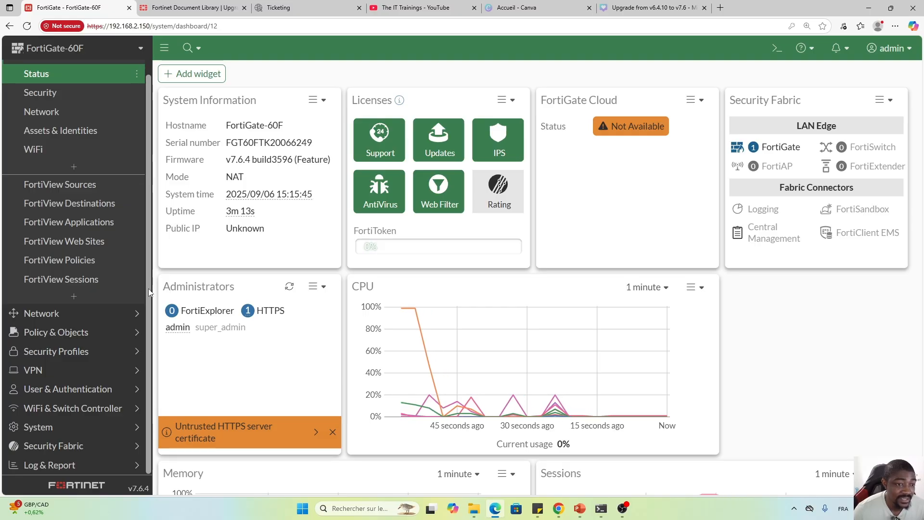
left_click_drag(149, 288, 145, 270)
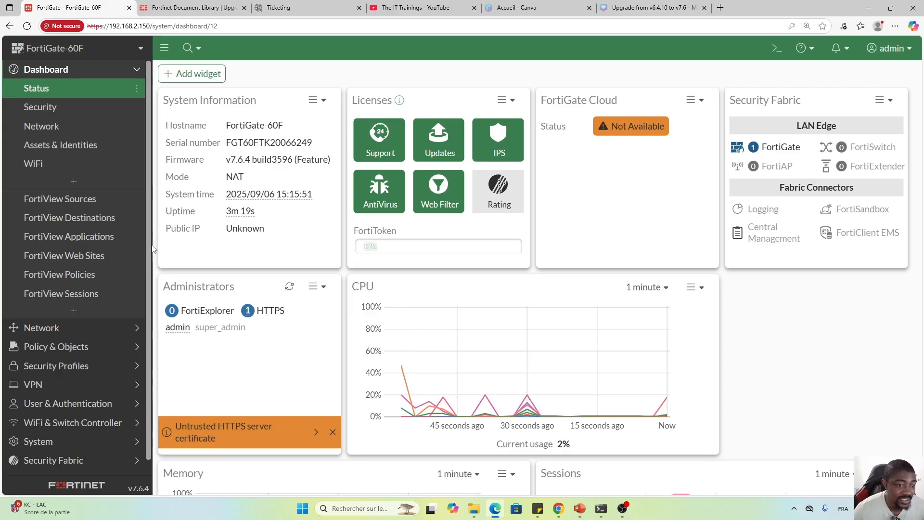
left_click_drag(153, 247, 144, 308)
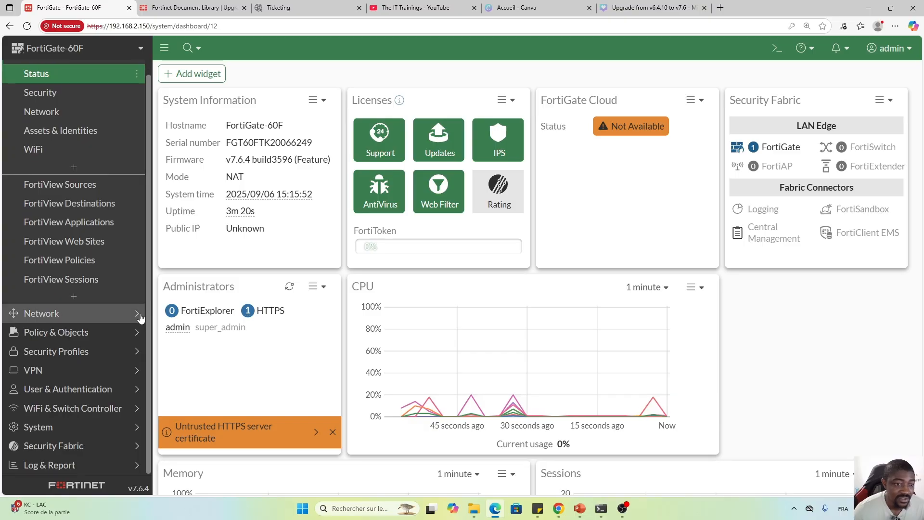
left_click(66, 334)
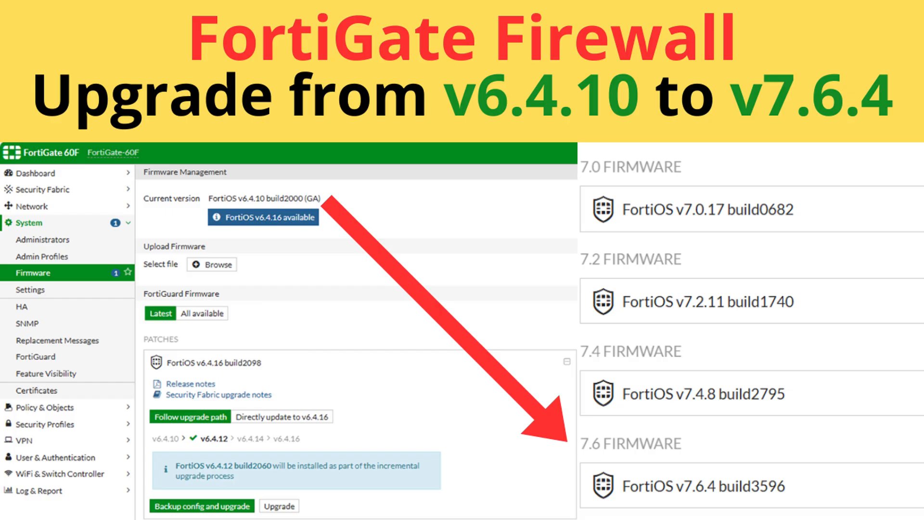